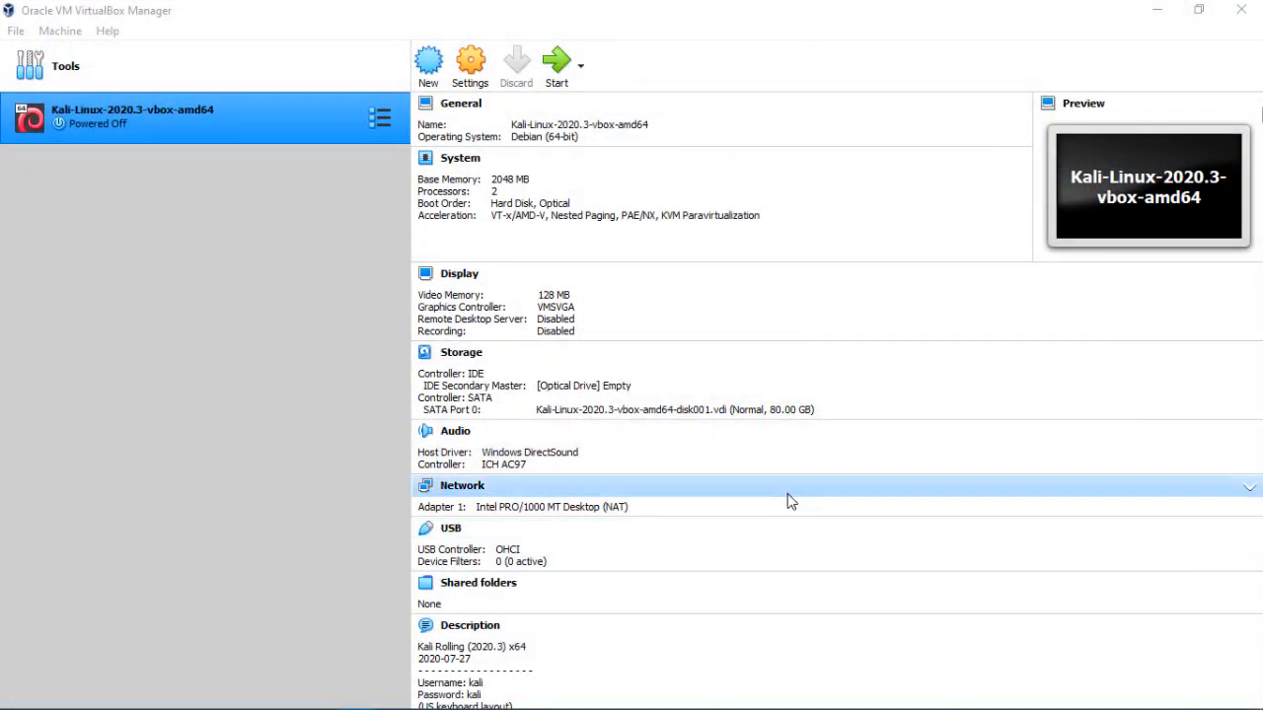
{"action": "left_click", "coordinate": [279, 425]}
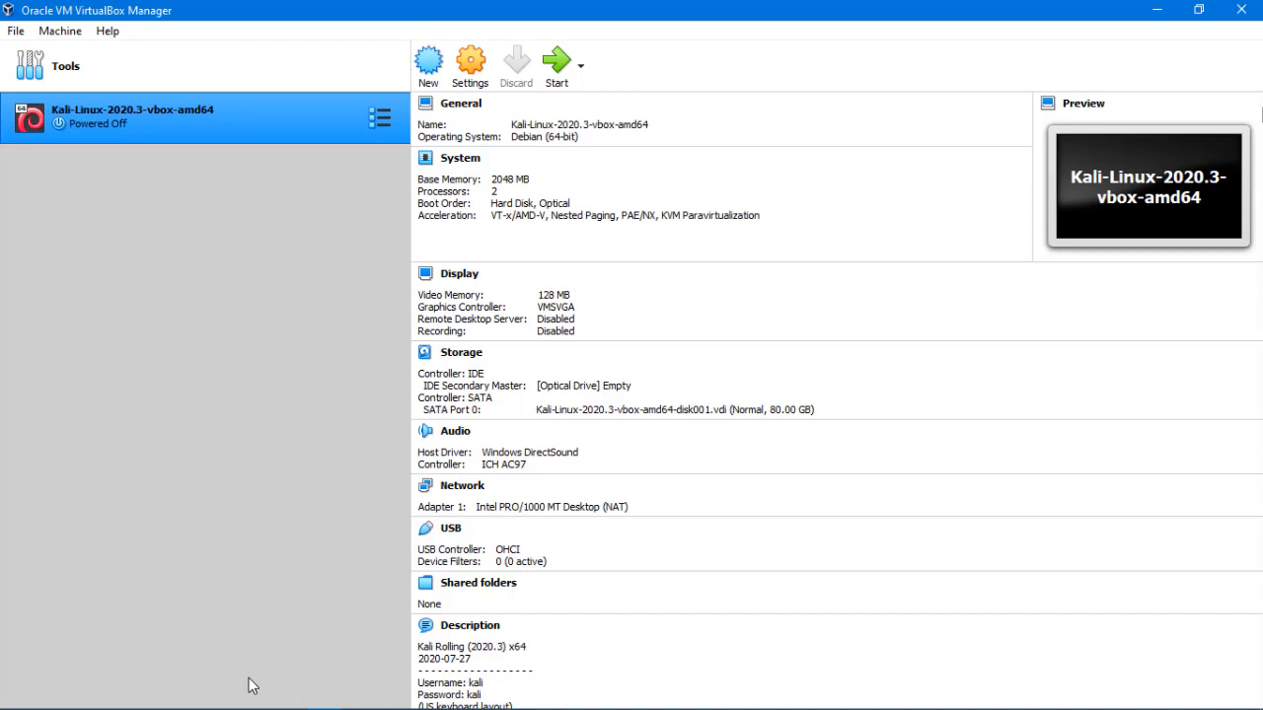
{"action": "mouse_move", "coordinate": [351, 707]}
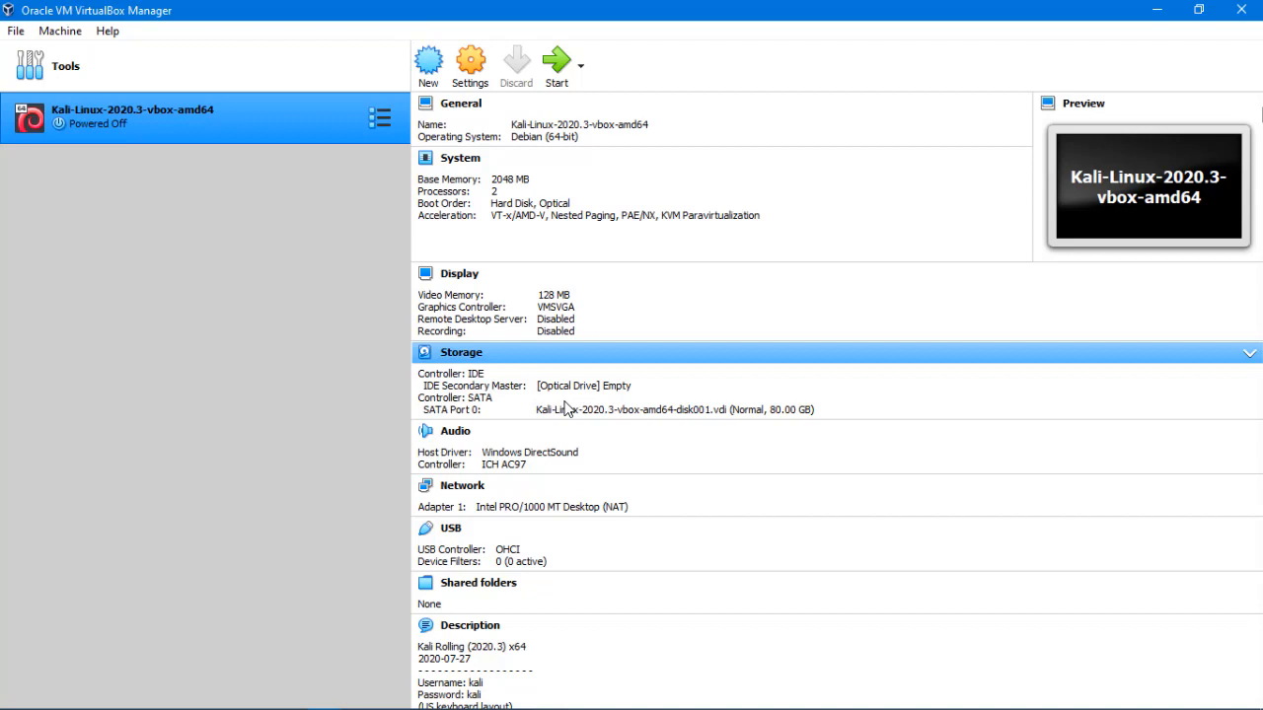
Step: Switch to the Edge browser and search Google for "metasploitable"
{"action": "mouse_move", "coordinate": [242, 708]}
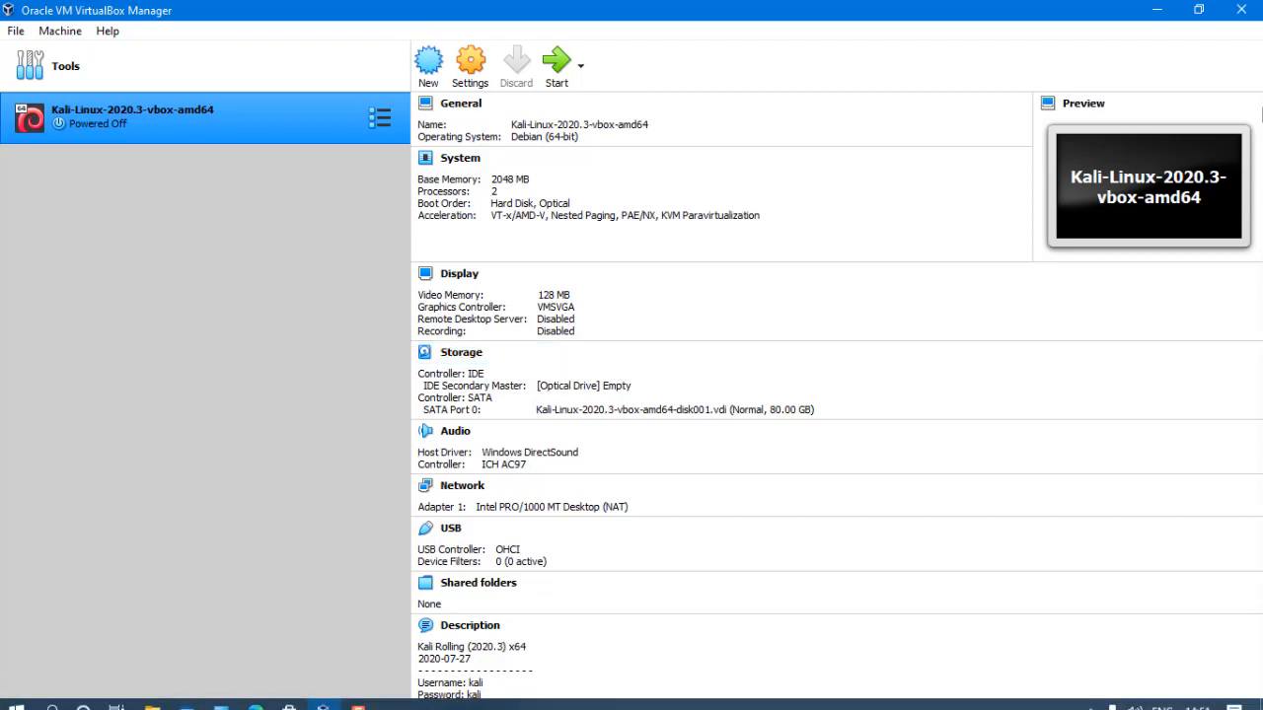
{"action": "left_click", "coordinate": [258, 696]}
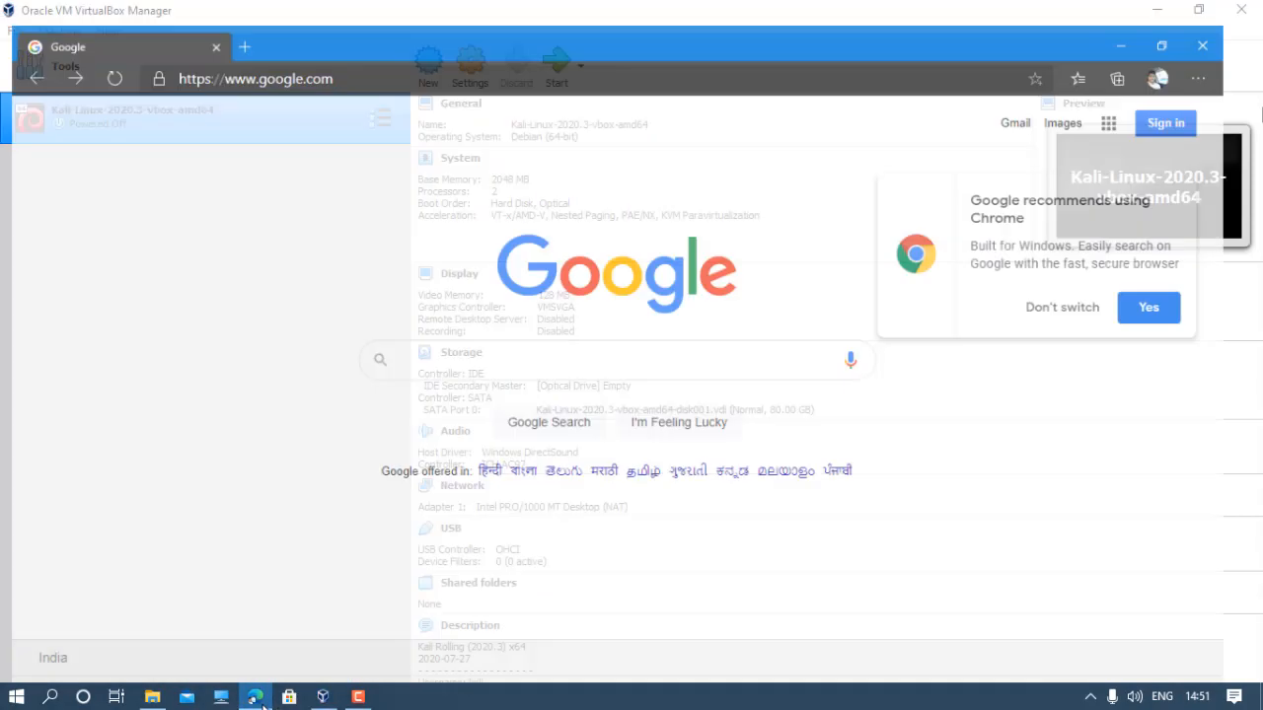
{"action": "left_click", "coordinate": [510, 356]}
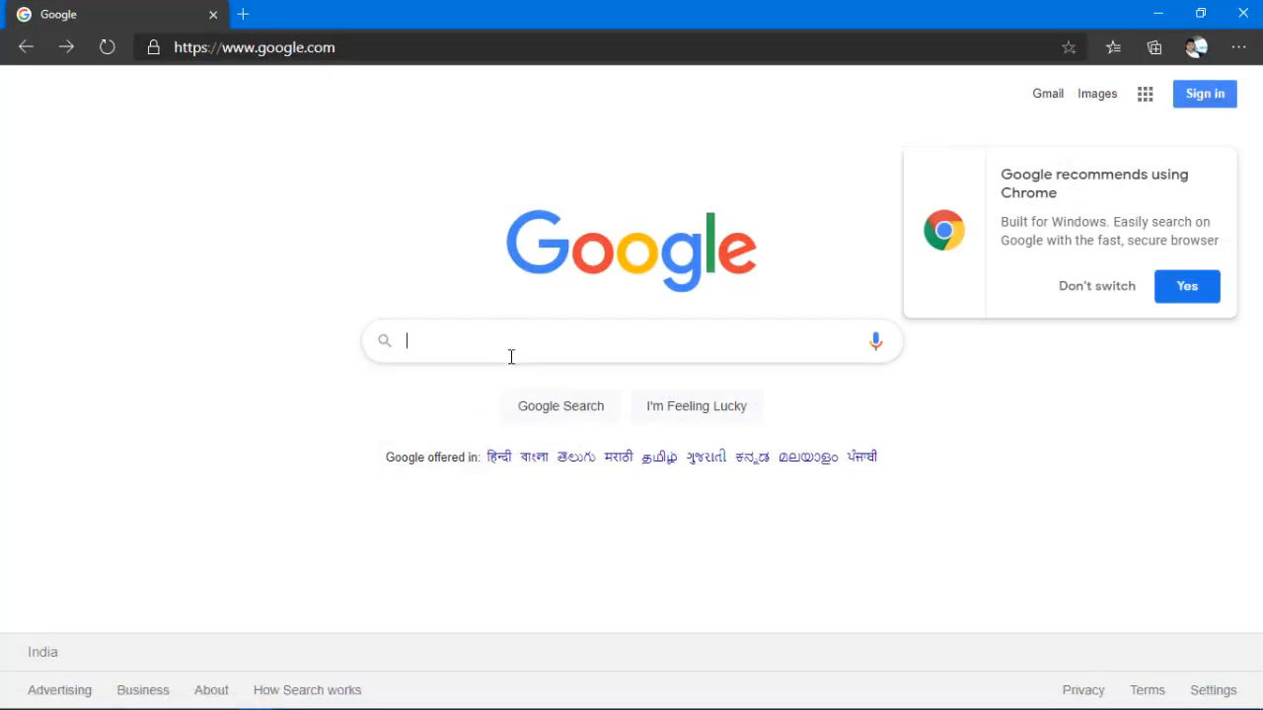
{"action": "type", "text": "meta"}
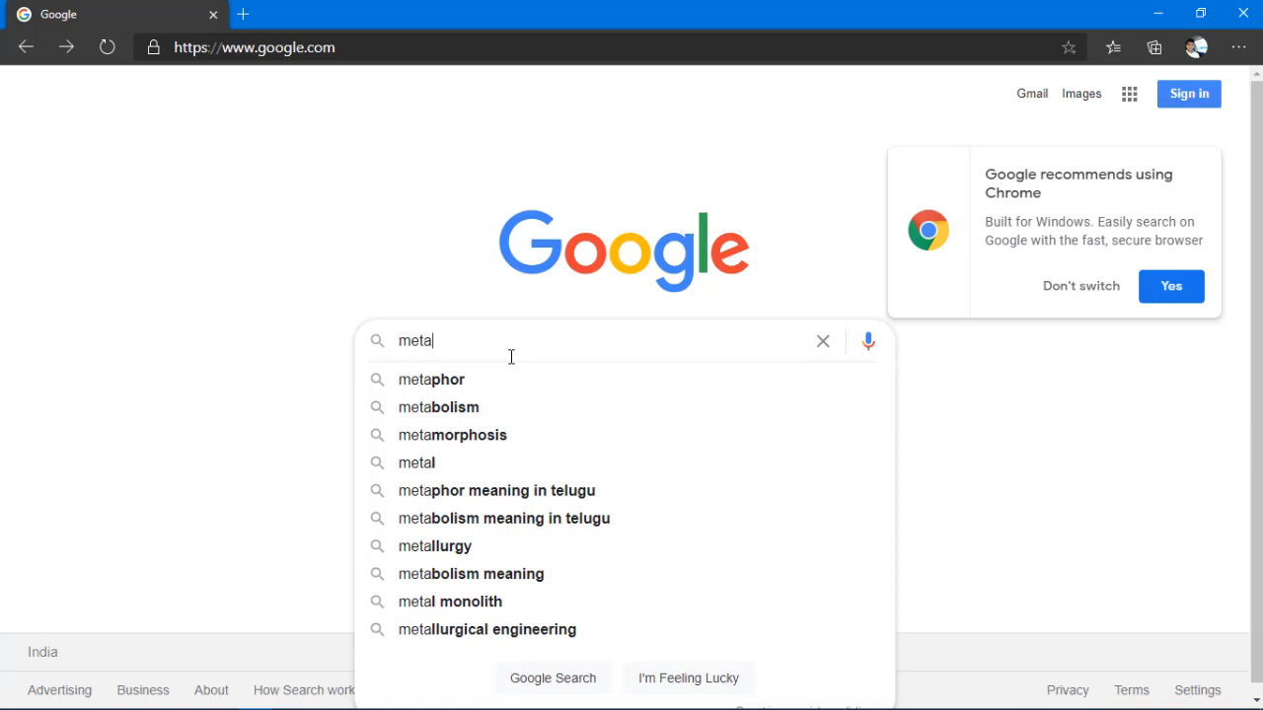
{"action": "type", "text": "sploi"}
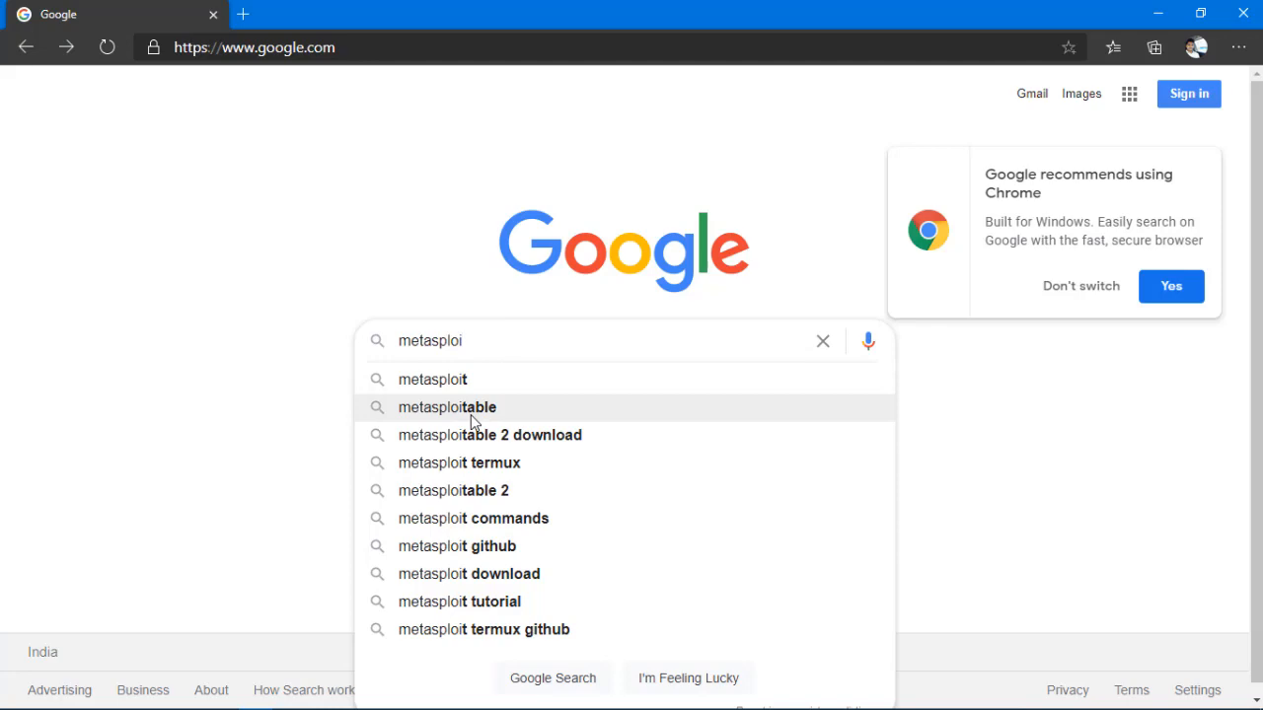
{"action": "left_click", "coordinate": [472, 422]}
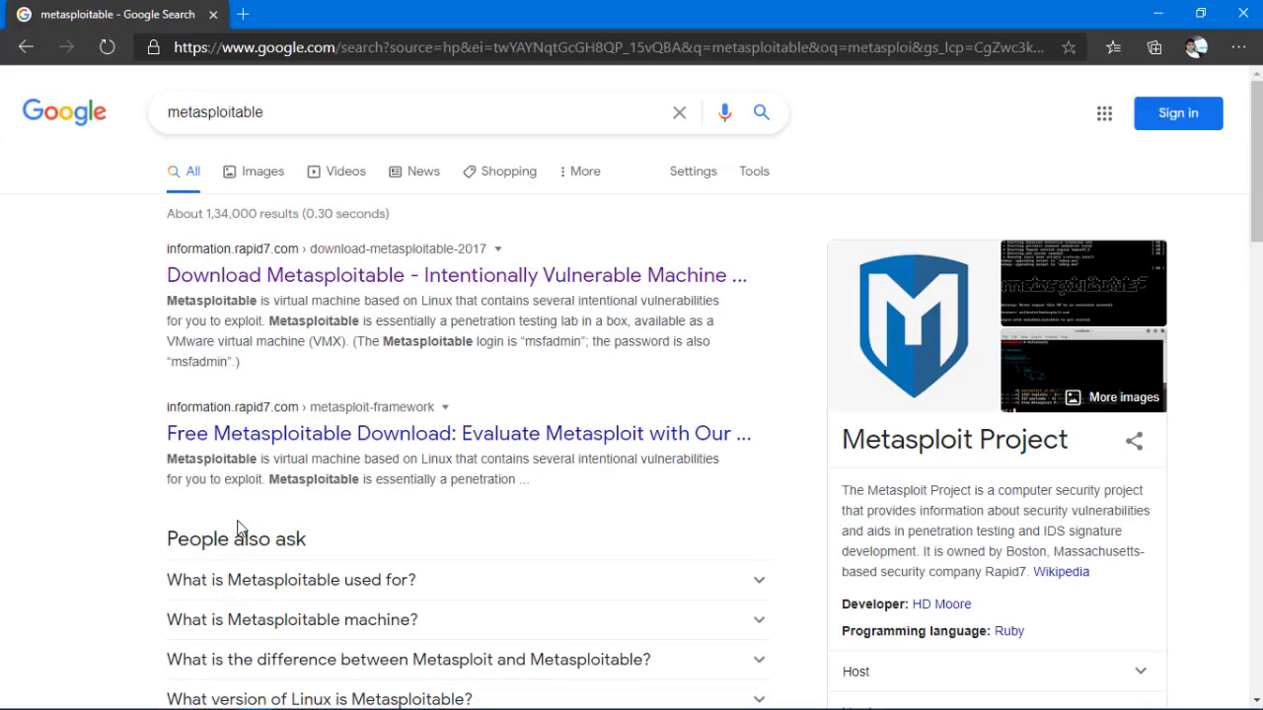
Step: Look through the search results and expand the related question "What is Metasploitable used for?" to read its answer
{"action": "scroll", "coordinate": [43, 513], "scroll_direction": "down", "scroll_amount": 5}
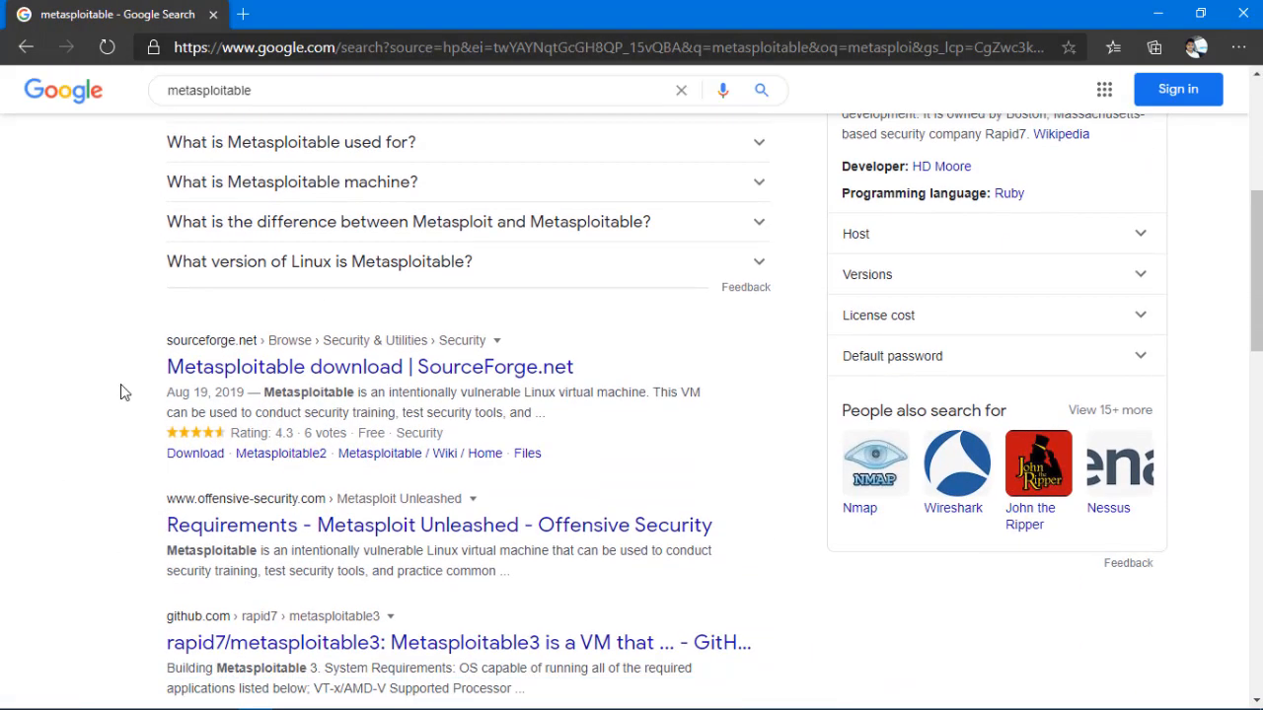
{"action": "scroll", "coordinate": [124, 392], "scroll_direction": "up", "scroll_amount": 3}
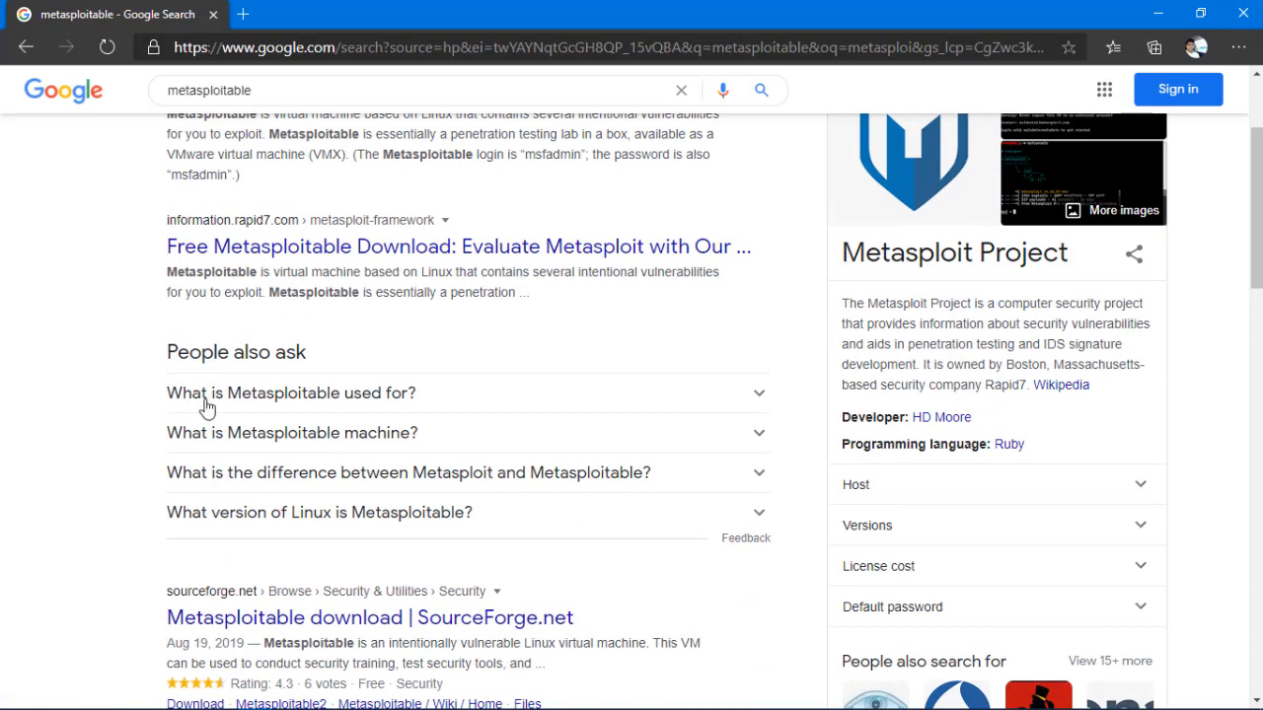
{"action": "left_click", "coordinate": [207, 399]}
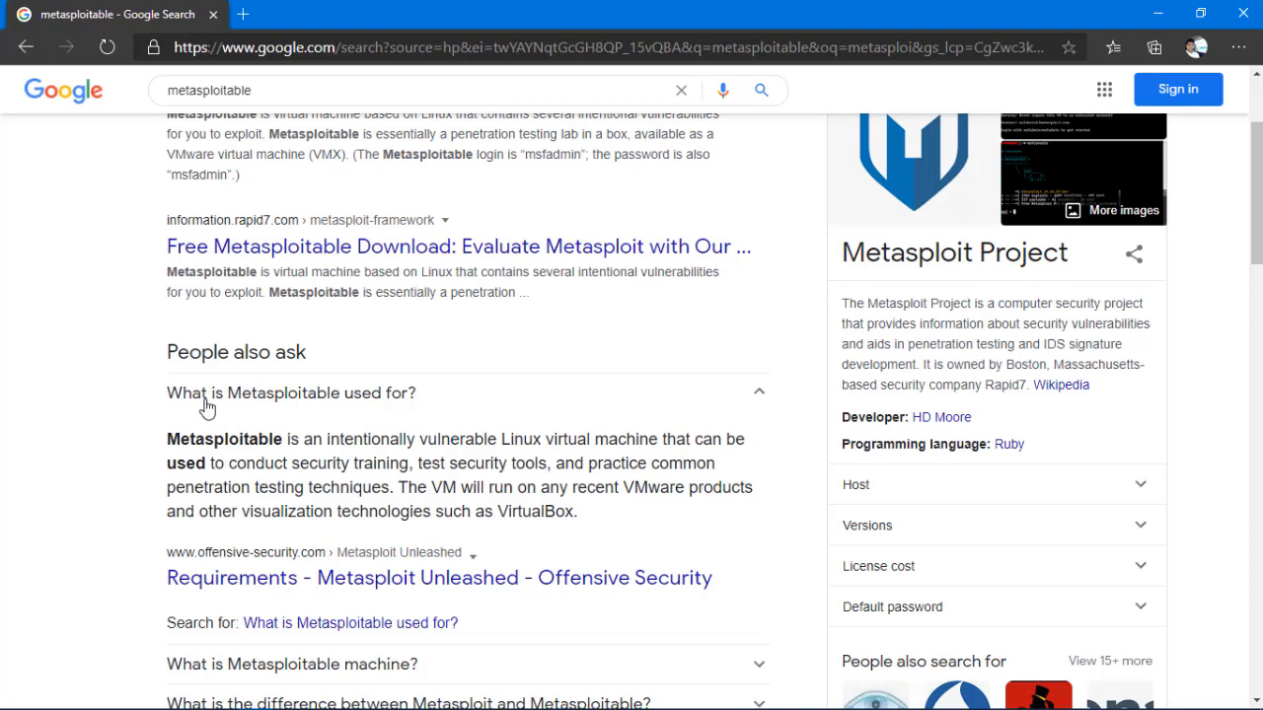
{"action": "scroll", "coordinate": [39, 345], "scroll_direction": "up", "scroll_amount": 2}
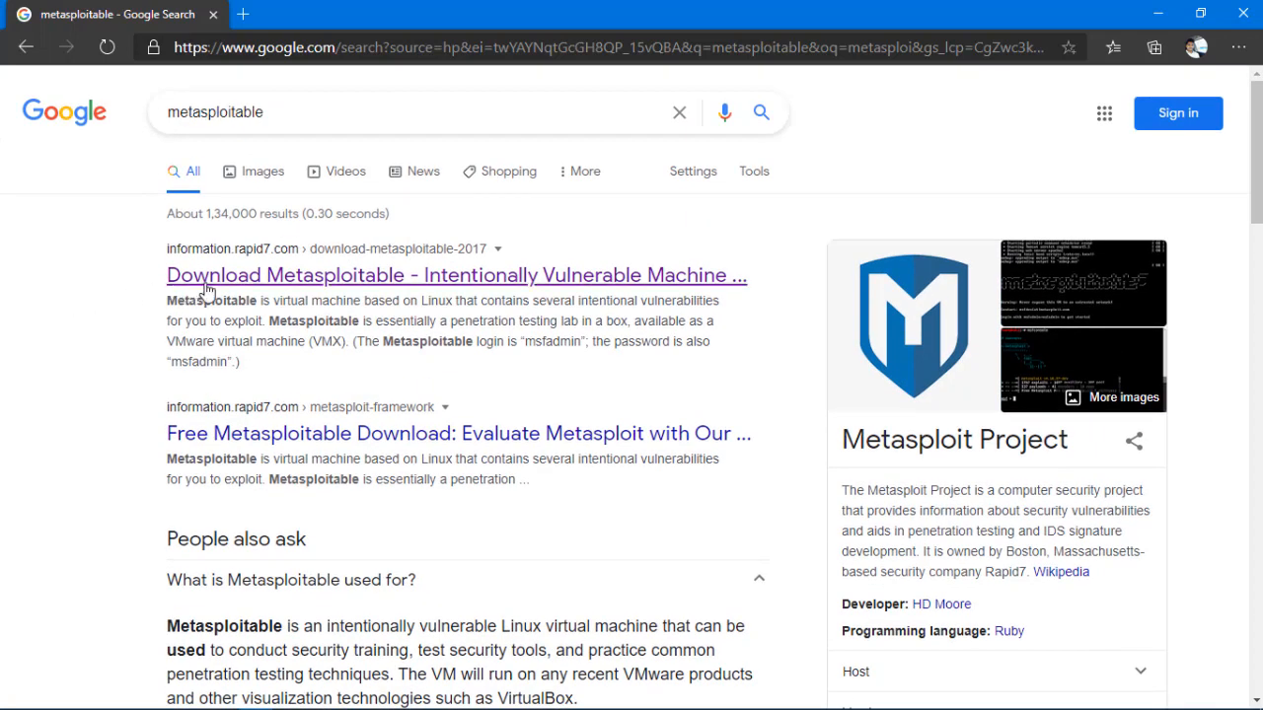
Step: Open the Rapid7 "Download Metasploitable" result and go to its Download Now form
{"action": "left_click", "coordinate": [207, 286]}
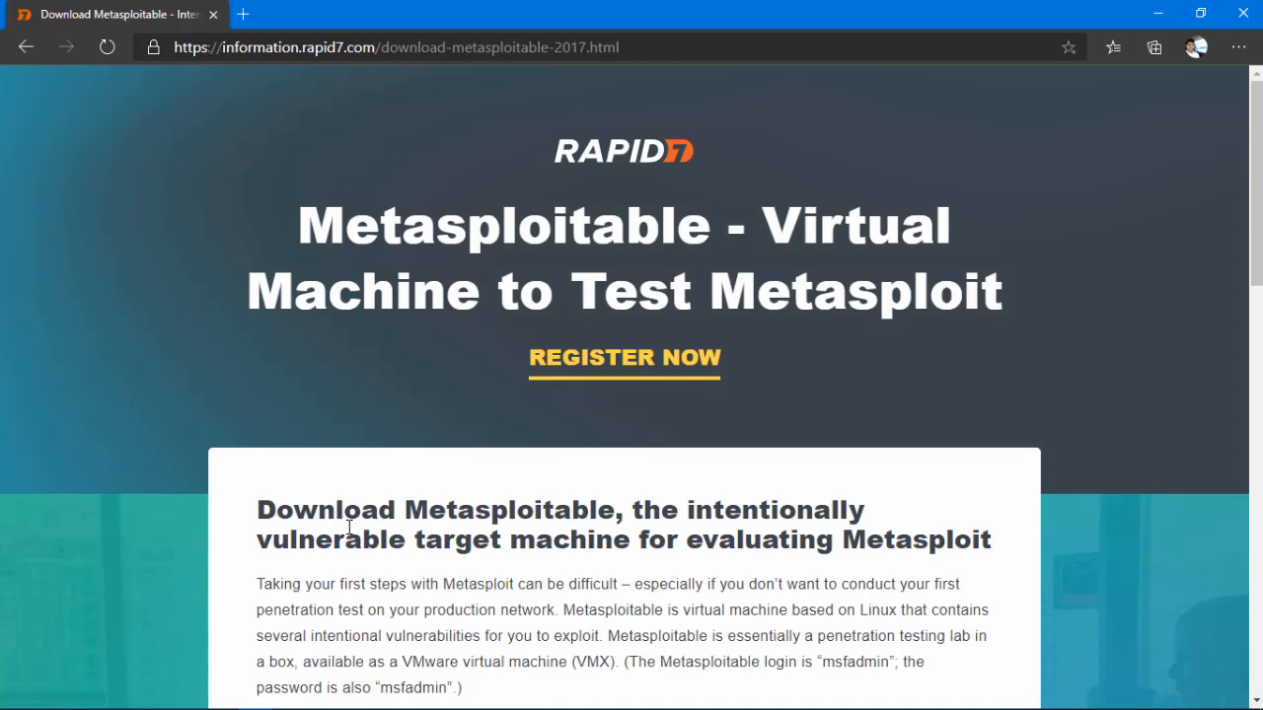
{"action": "scroll", "coordinate": [349, 528], "scroll_direction": "down", "scroll_amount": 10}
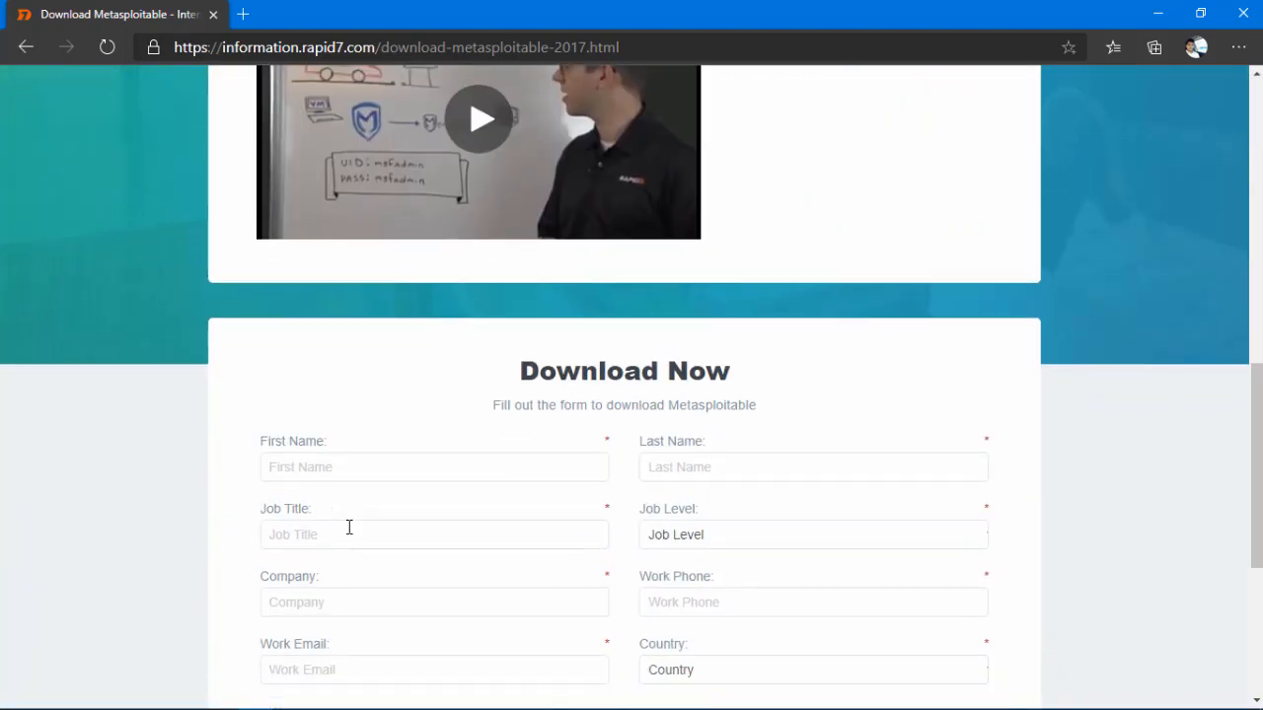
{"action": "scroll", "coordinate": [349, 528], "scroll_direction": "down", "scroll_amount": 3}
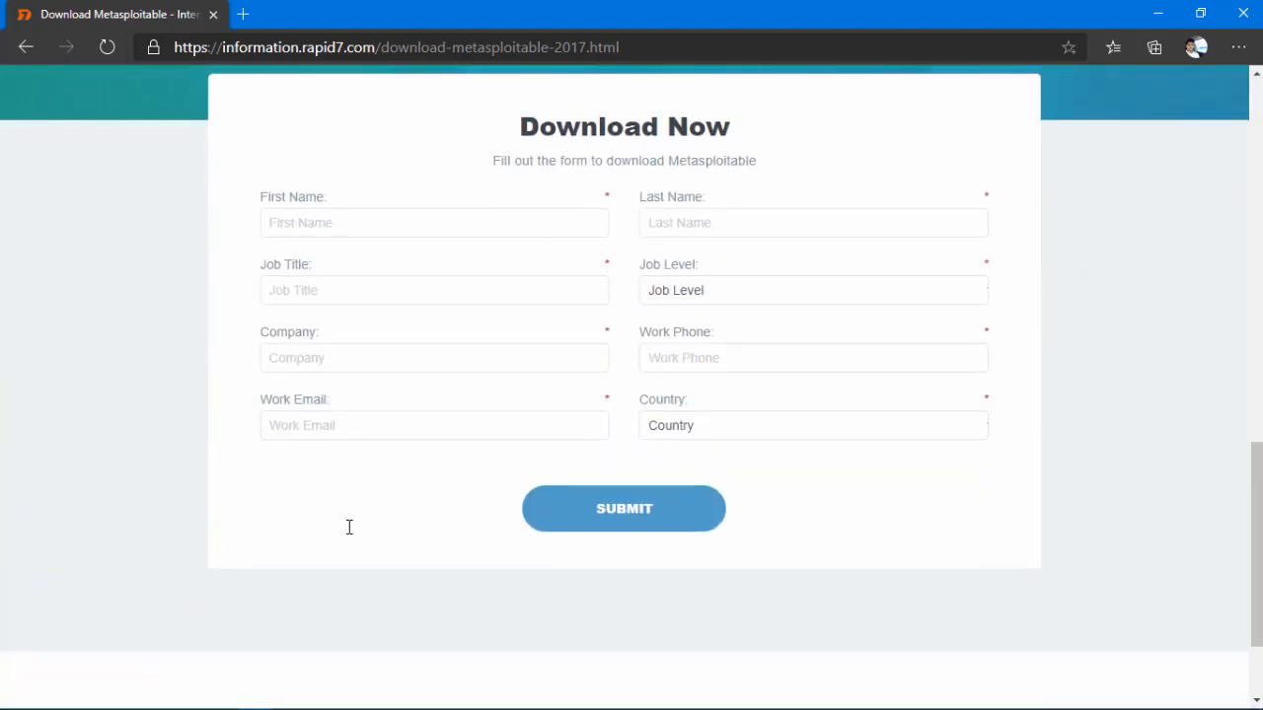
{"action": "left_click", "coordinate": [316, 211]}
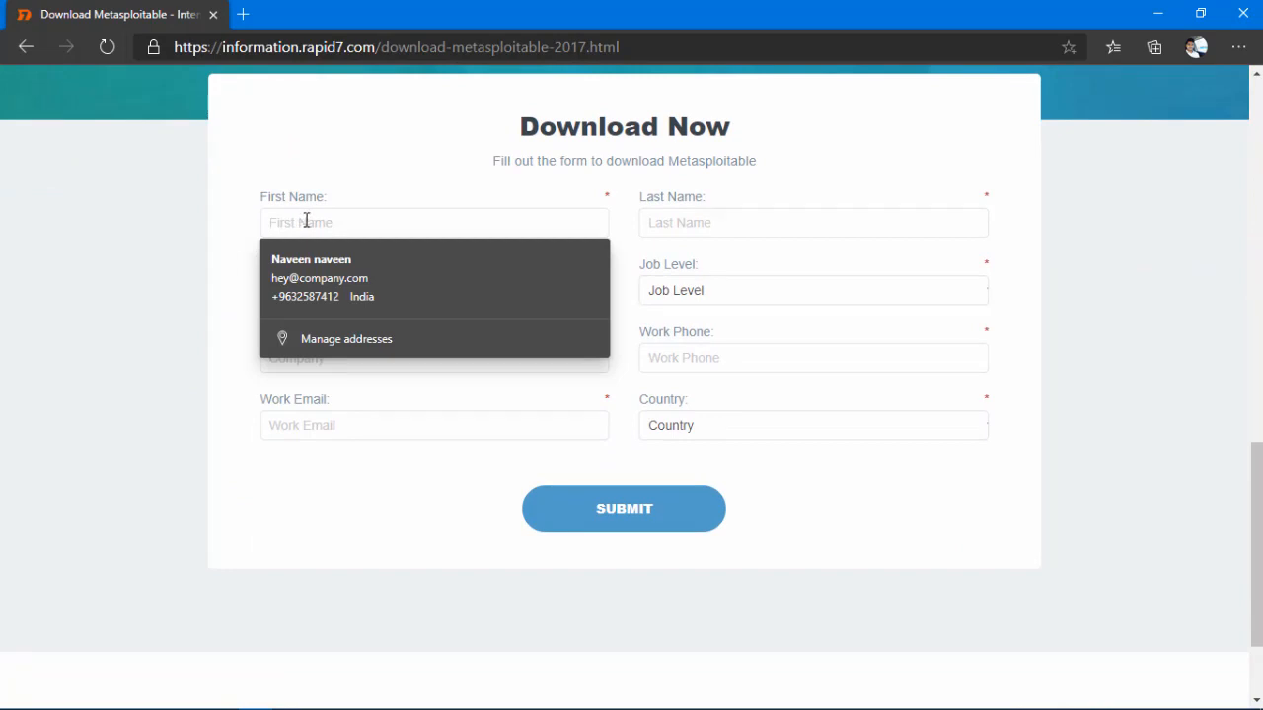
{"action": "left_click", "coordinate": [225, 297]}
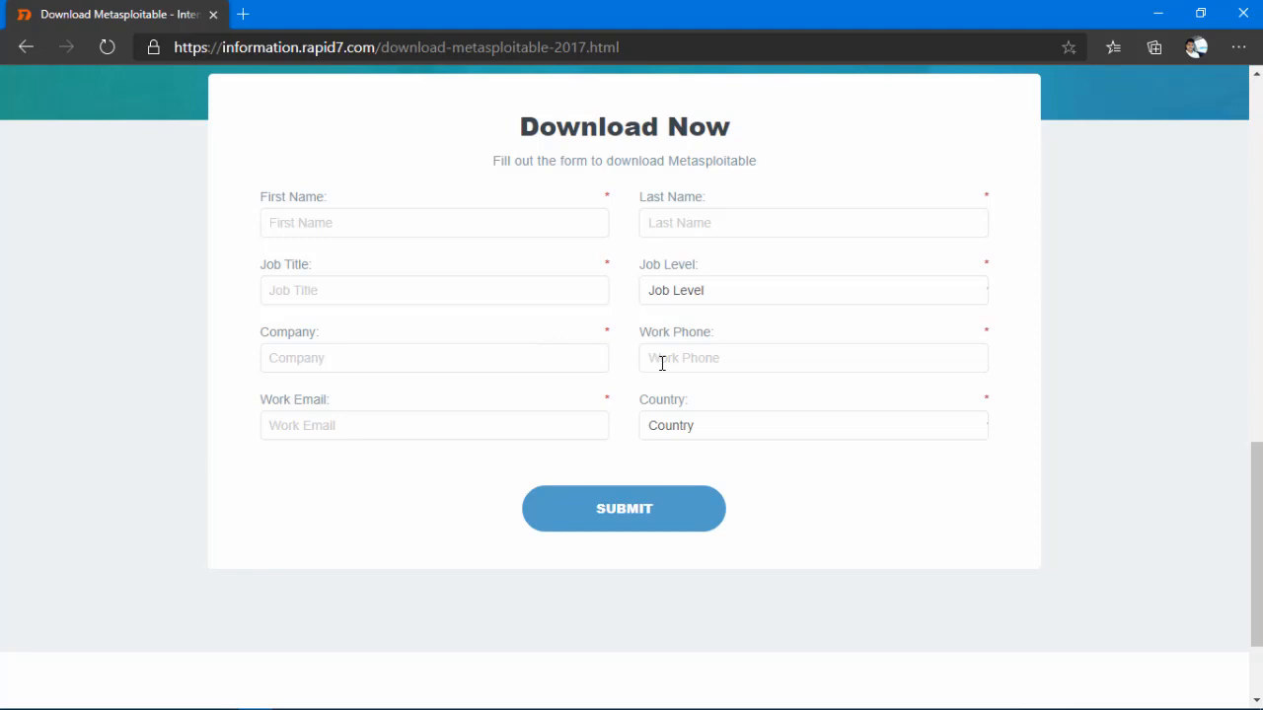
{"action": "left_click", "coordinate": [430, 436]}
{"action": "type", "text": "hey"}
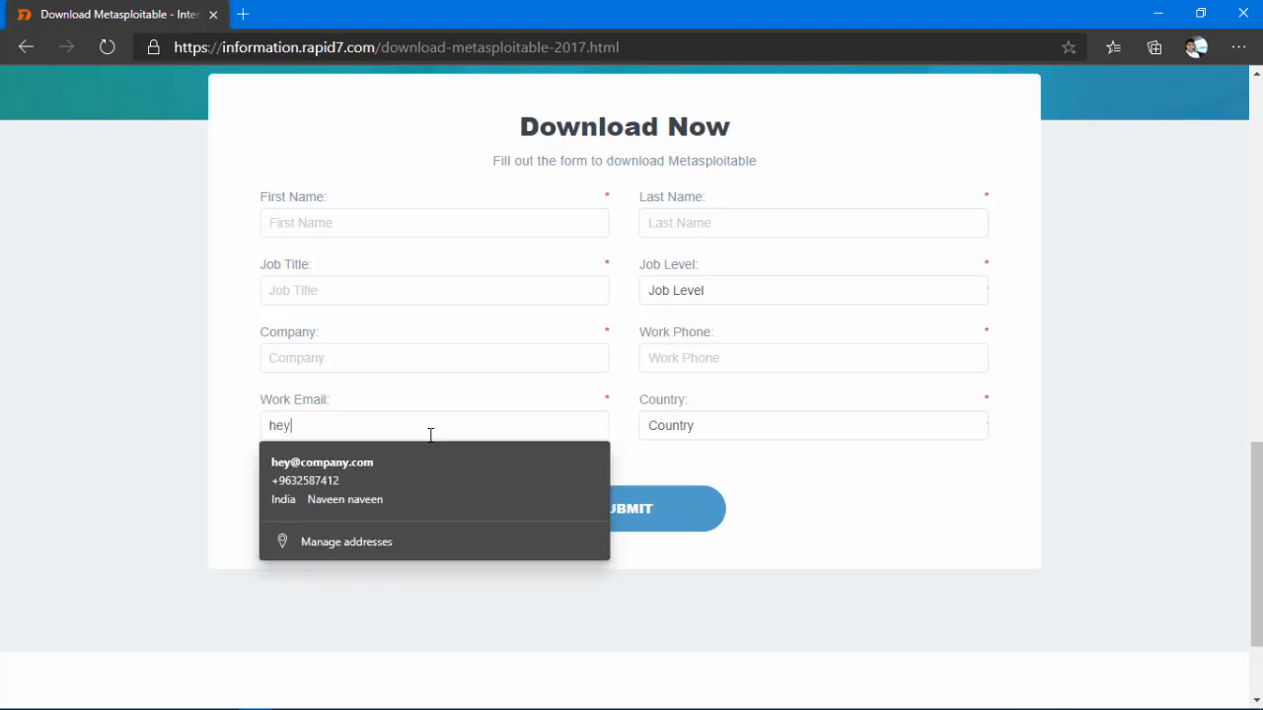
{"action": "type", "text": "hii@"}
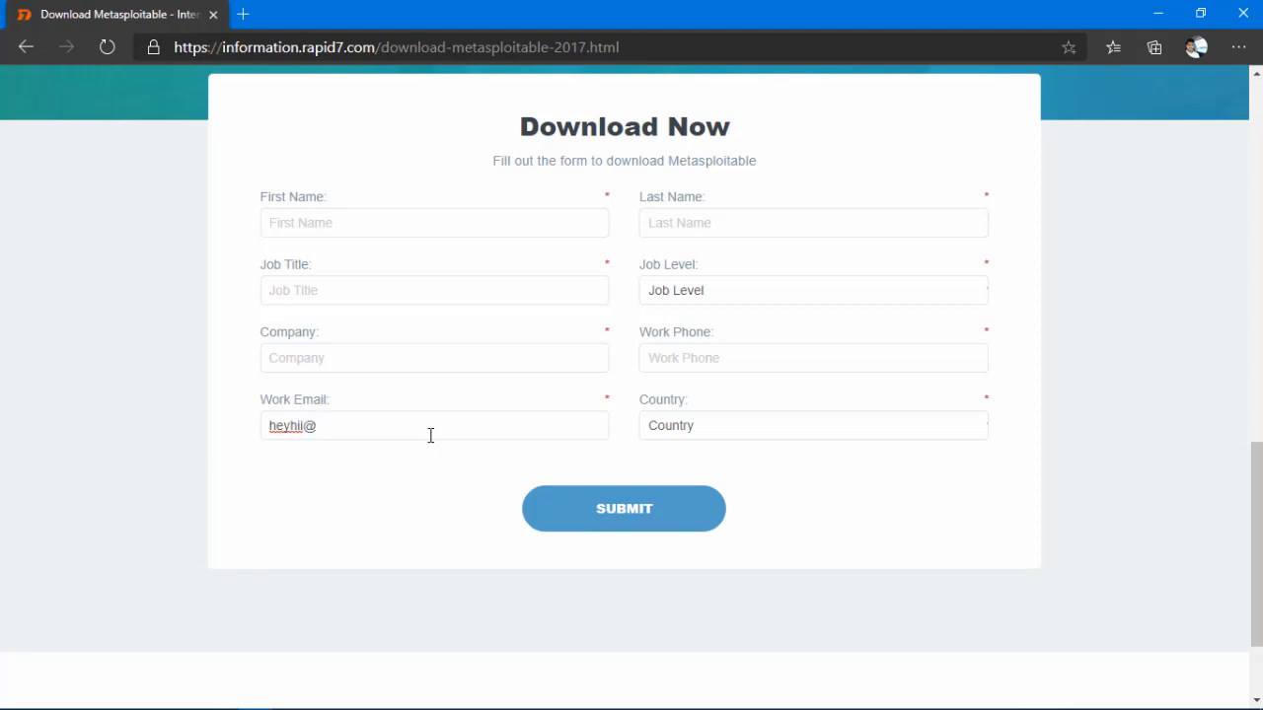
{"action": "key", "text": "BackSpace"}
{"action": "key", "text": "BackSpace"}
{"action": "key", "text": "BackSpace"}
{"action": "key", "text": "BackSpace"}
{"action": "key", "text": "BackSpace"}
{"action": "key", "text": "BackSpace"}
{"action": "key", "text": "BackSpace"}
Step: Switch to File Explorer and extract metasploitable-linux-2.0.0.zip in place on New Volume (F:)
{"action": "left_click", "coordinate": [150, 697]}
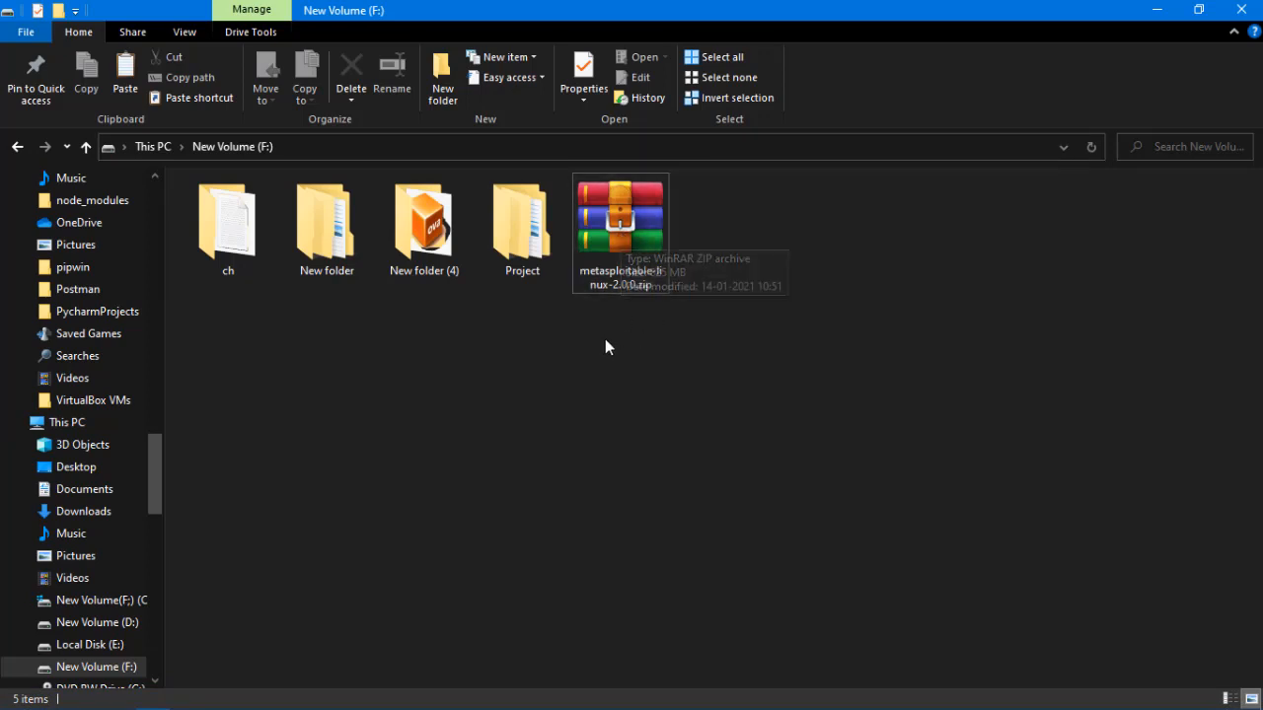
{"action": "left_click", "coordinate": [635, 197]}
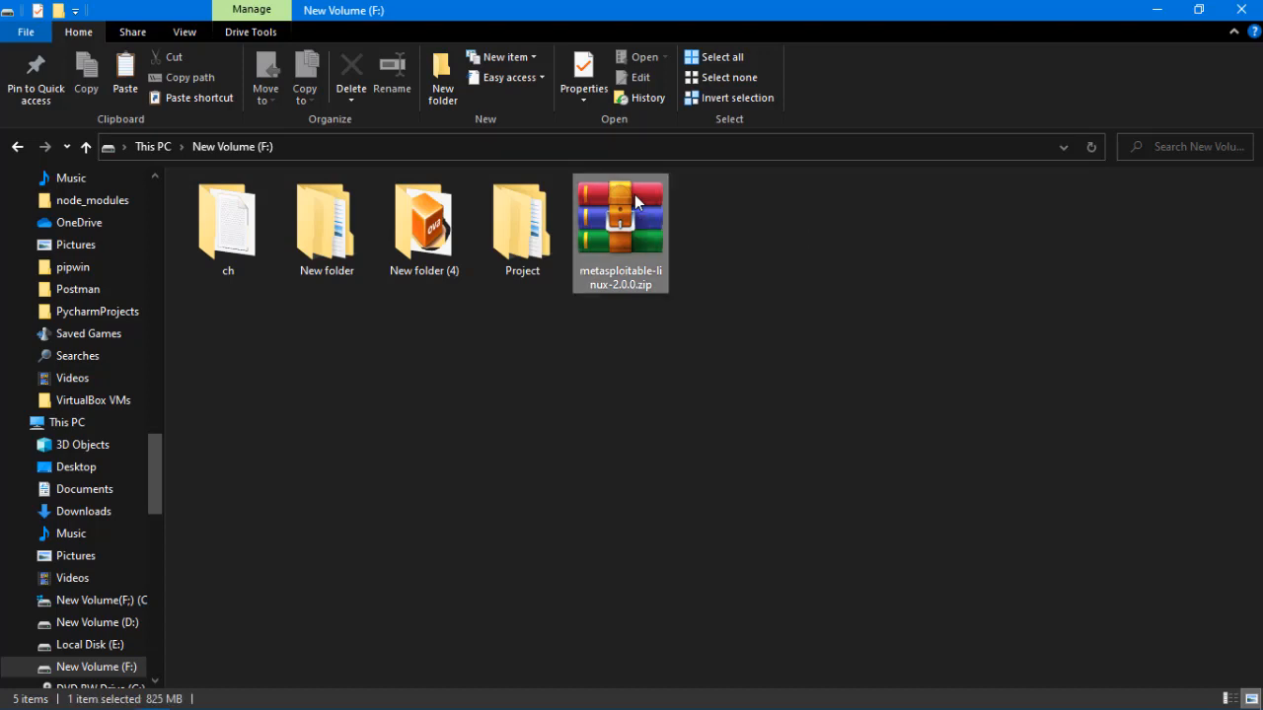
{"action": "right_click", "coordinate": [635, 201]}
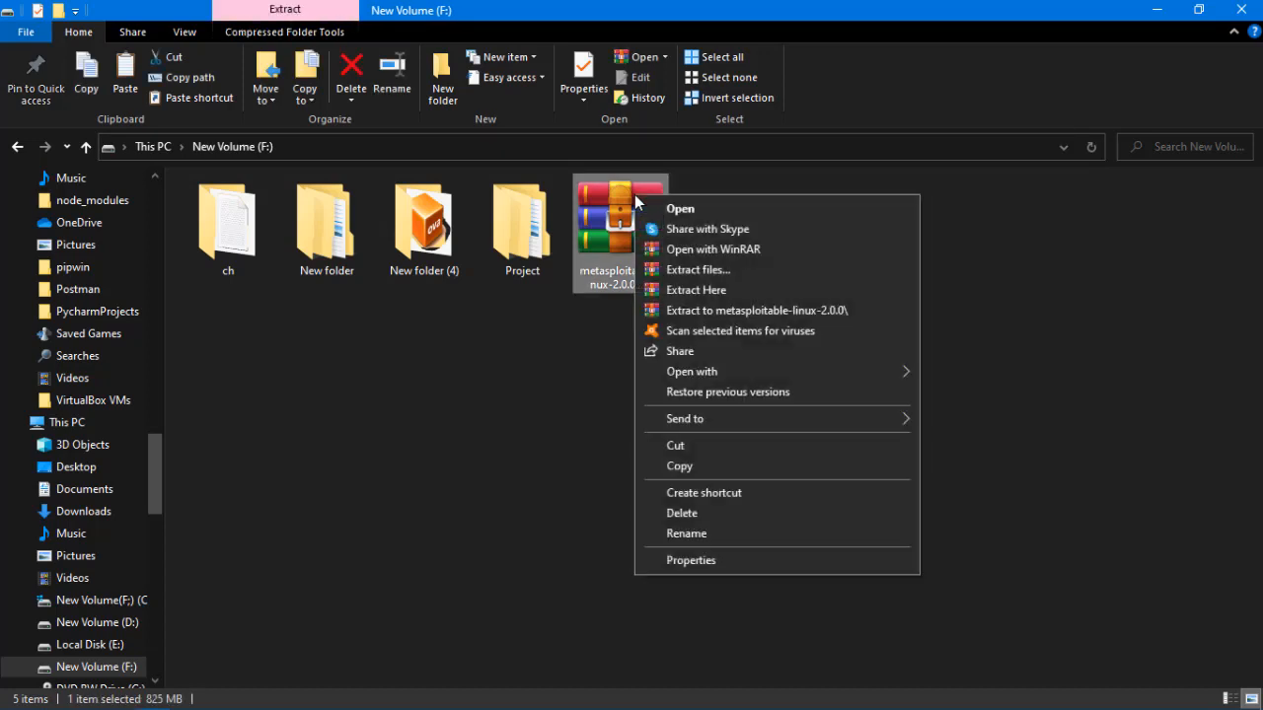
{"action": "left_click", "coordinate": [710, 289]}
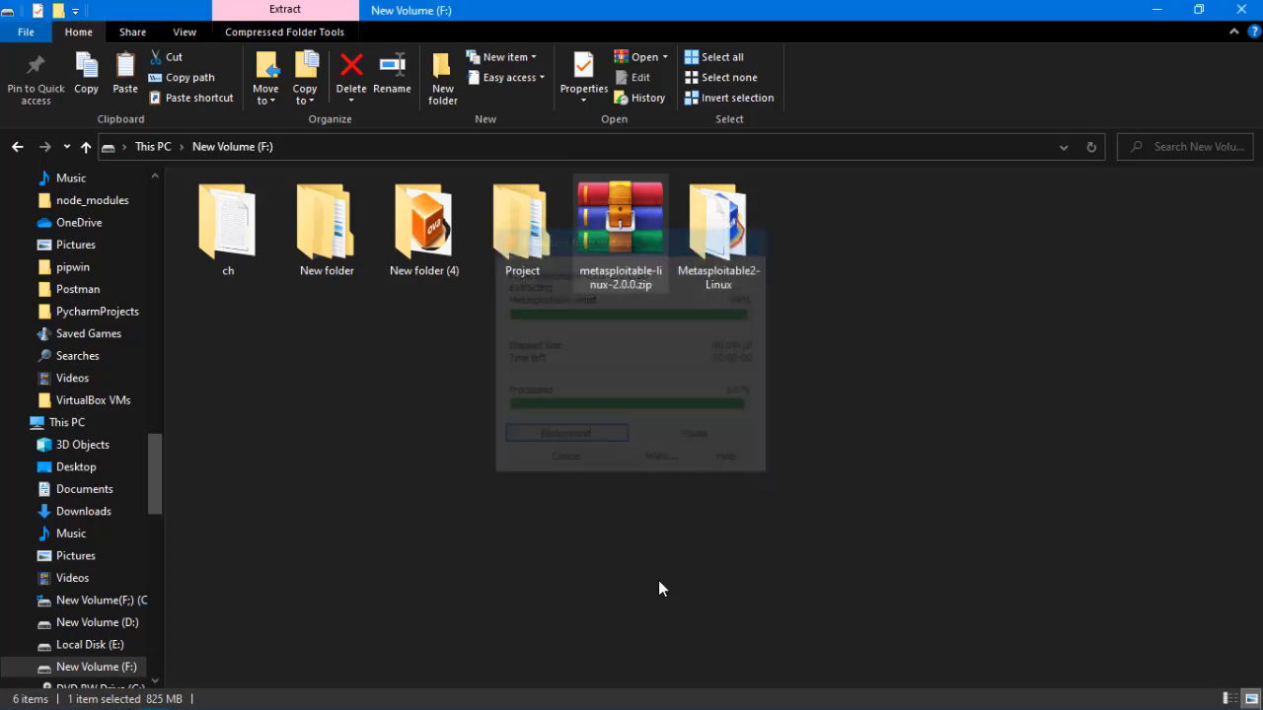
{"action": "left_click", "coordinate": [658, 589]}
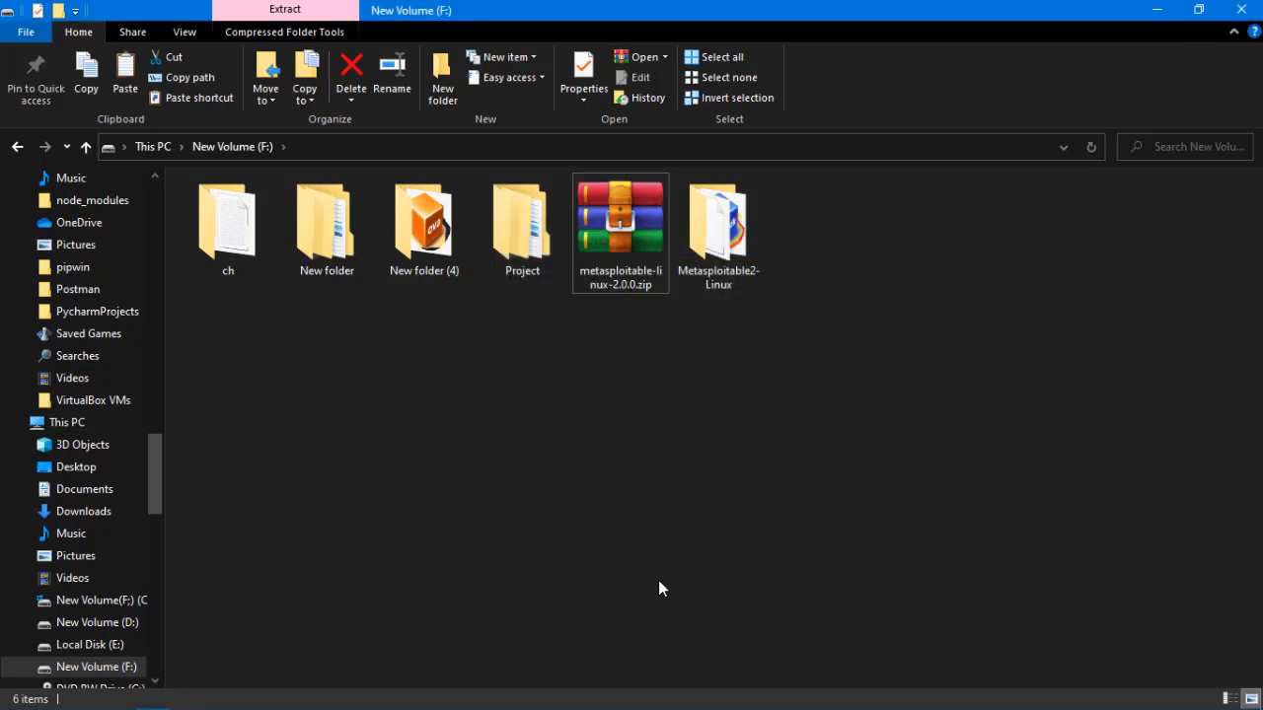
Step: Open the extracted Metasploitable2-Linux folder and check the properties of Metasploitable.vmdk
{"action": "left_click", "coordinate": [761, 285]}
{"action": "double_click", "coordinate": [760, 286]}
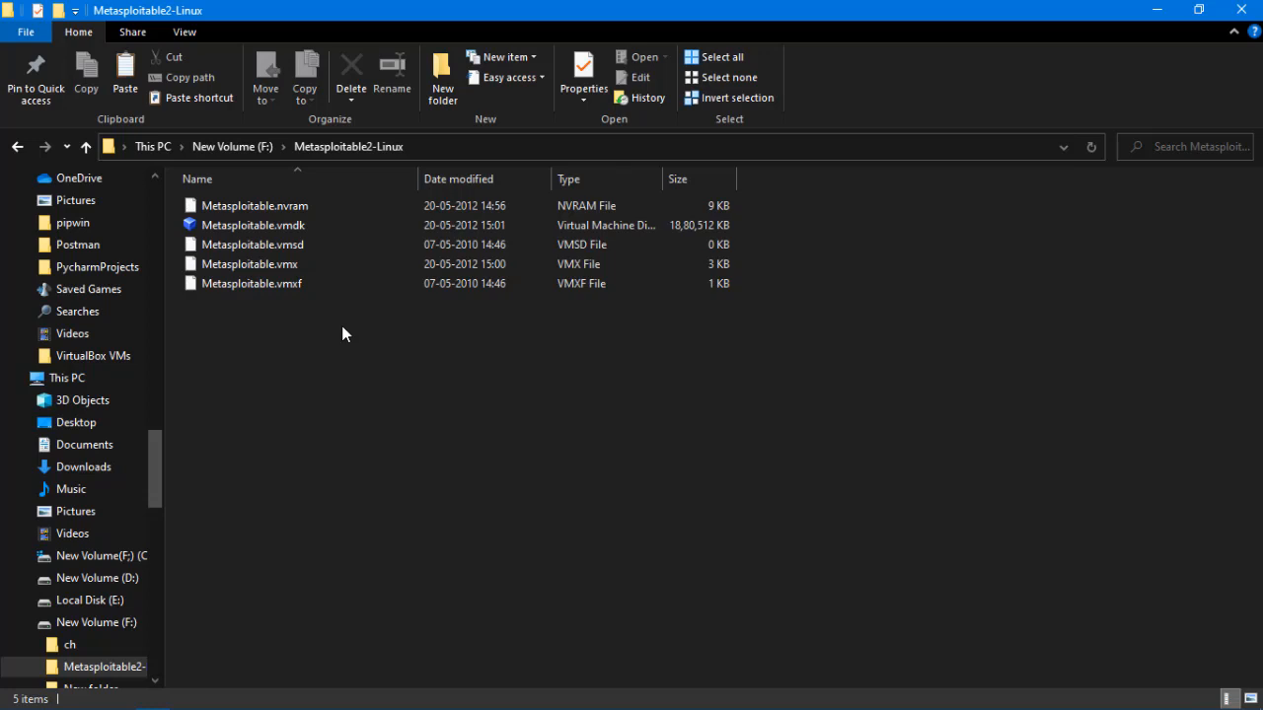
{"action": "left_click", "coordinate": [473, 225]}
{"action": "right_click", "coordinate": [474, 225]}
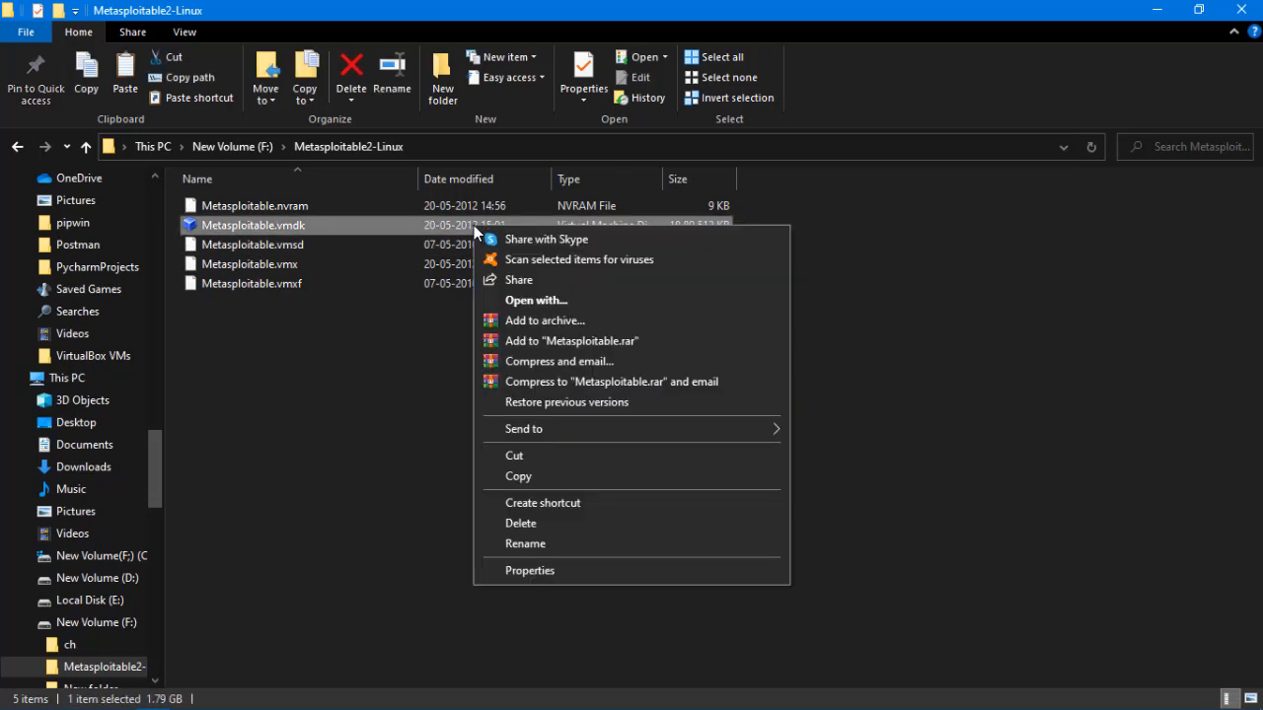
{"action": "left_click", "coordinate": [513, 575]}
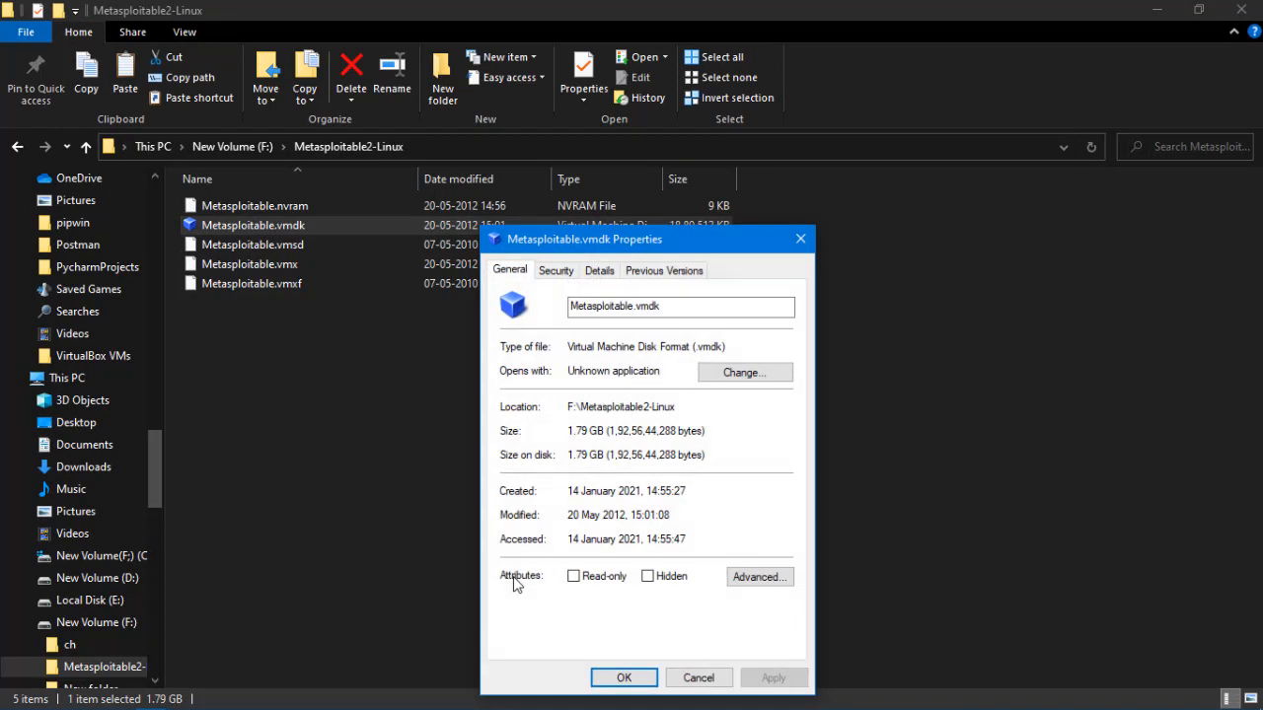
{"action": "left_click", "coordinate": [628, 687]}
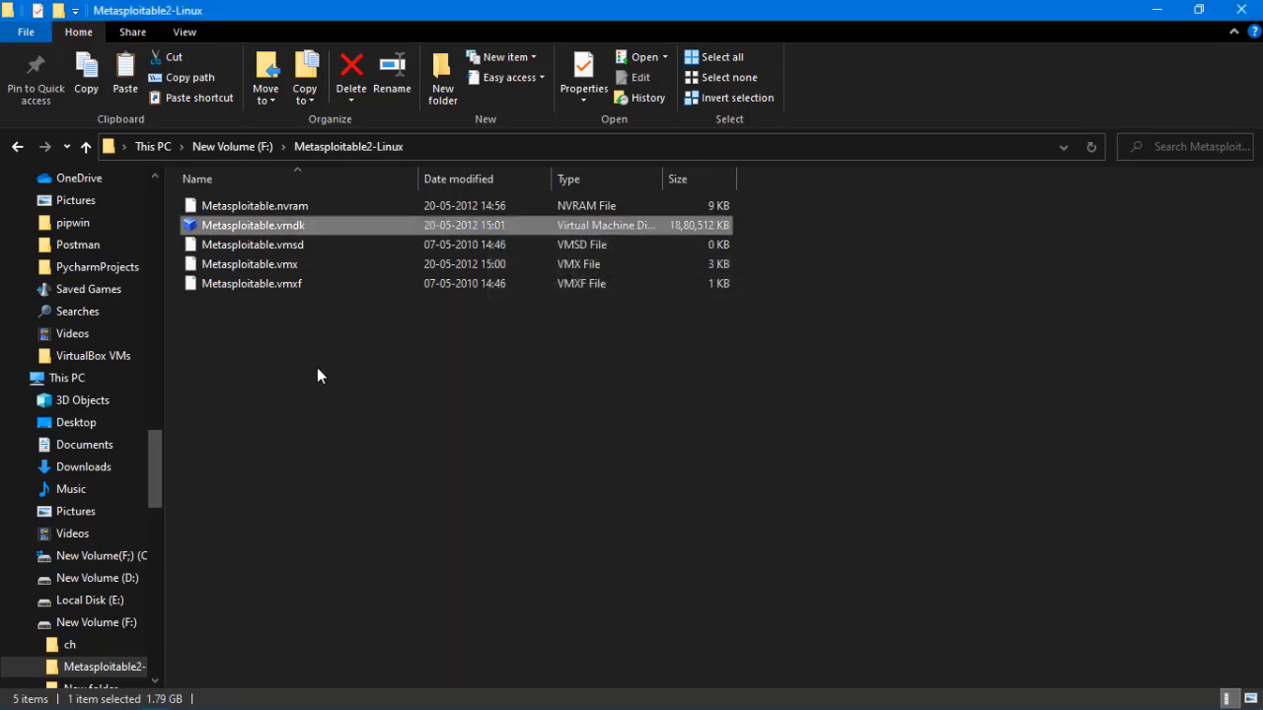
{"action": "left_click", "coordinate": [477, 406]}
{"action": "left_click", "coordinate": [312, 219]}
{"action": "double_click", "coordinate": [312, 225]}
{"action": "left_click", "coordinate": [389, 400]}
{"action": "left_click", "coordinate": [390, 399]}
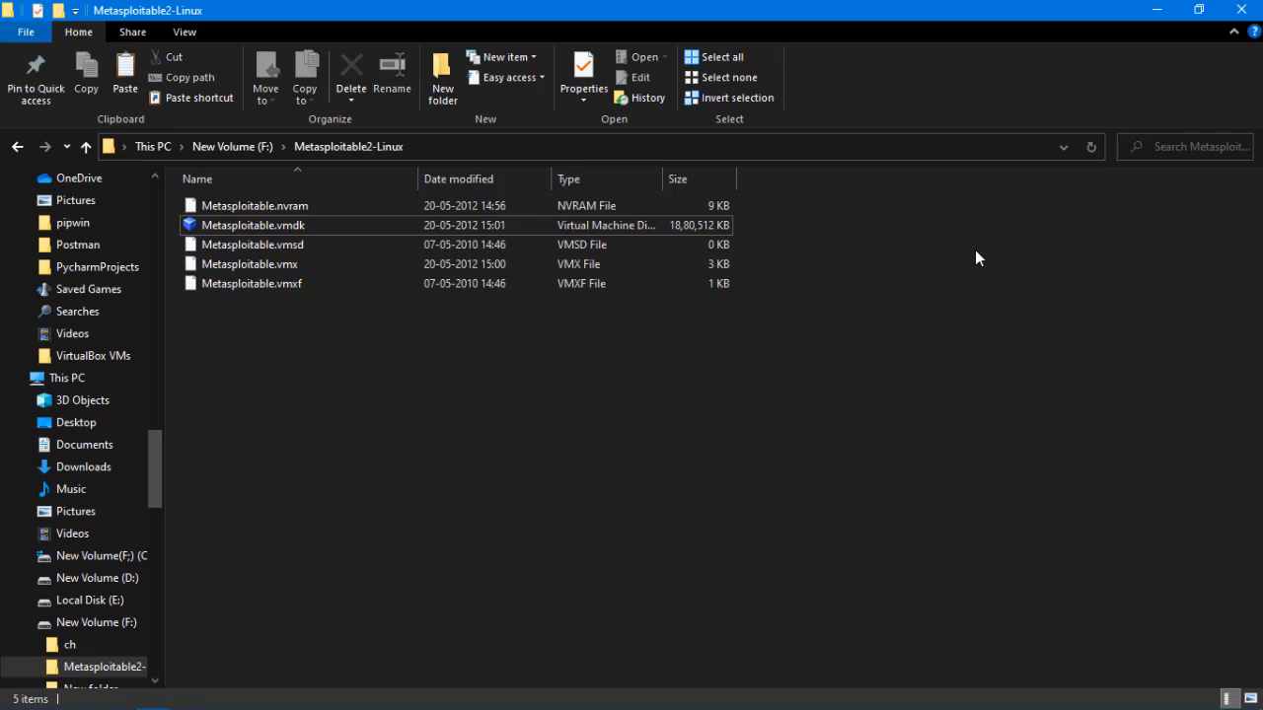
Step: Switch to VirtualBox, start creating a new virtual machine and name it metasploitable
{"action": "left_click", "coordinate": [317, 696]}
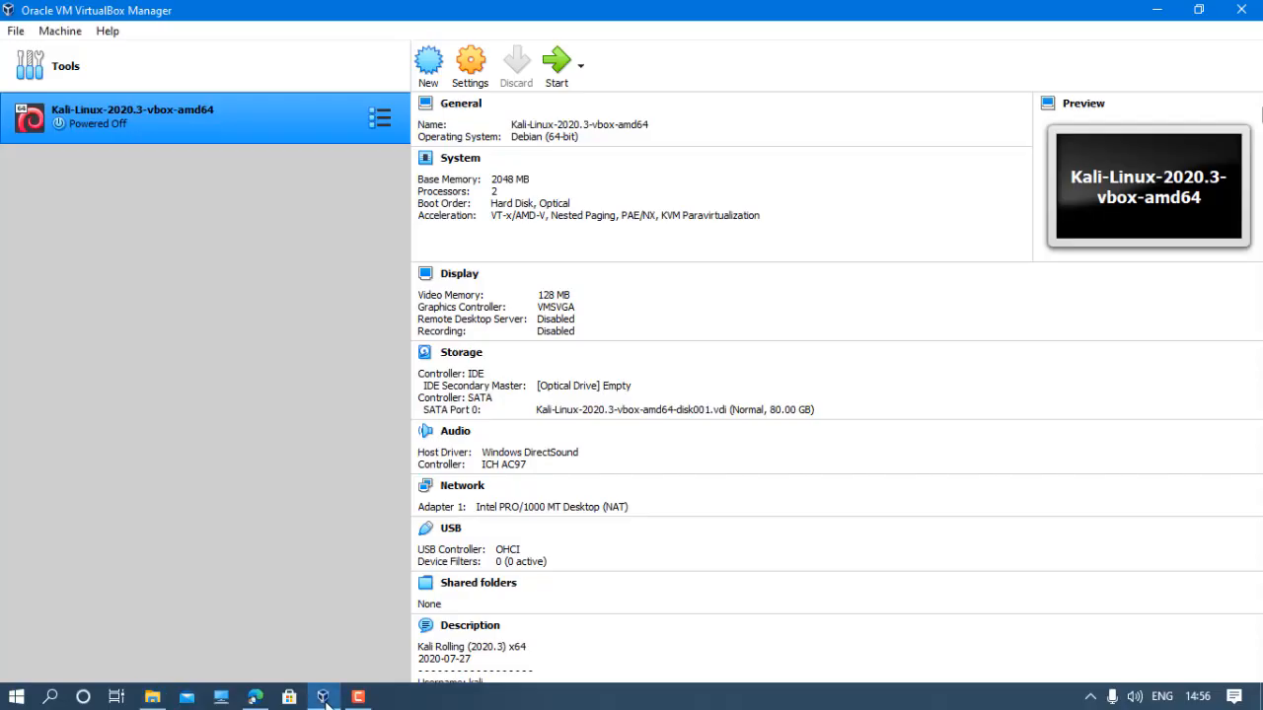
{"action": "left_click", "coordinate": [424, 64]}
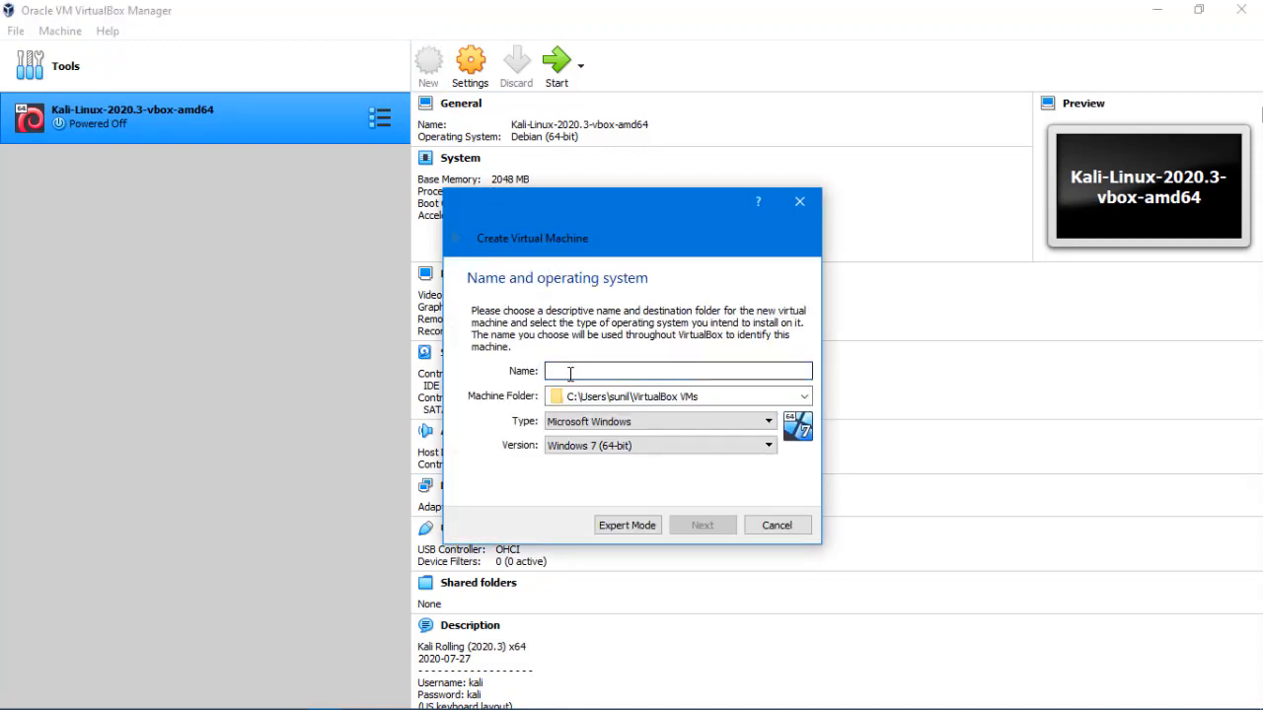
{"action": "type", "text": "metaspl"}
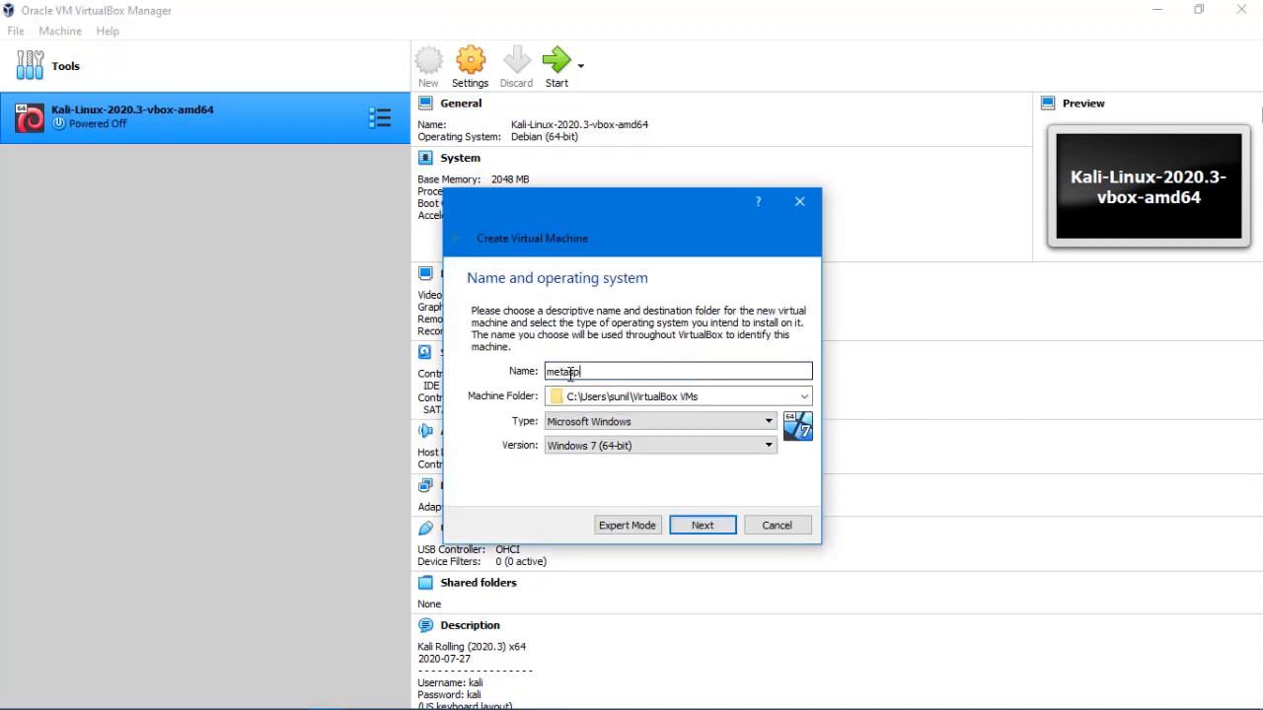
{"action": "type", "text": "itable"}
{"action": "left_click", "coordinate": [580, 372]}
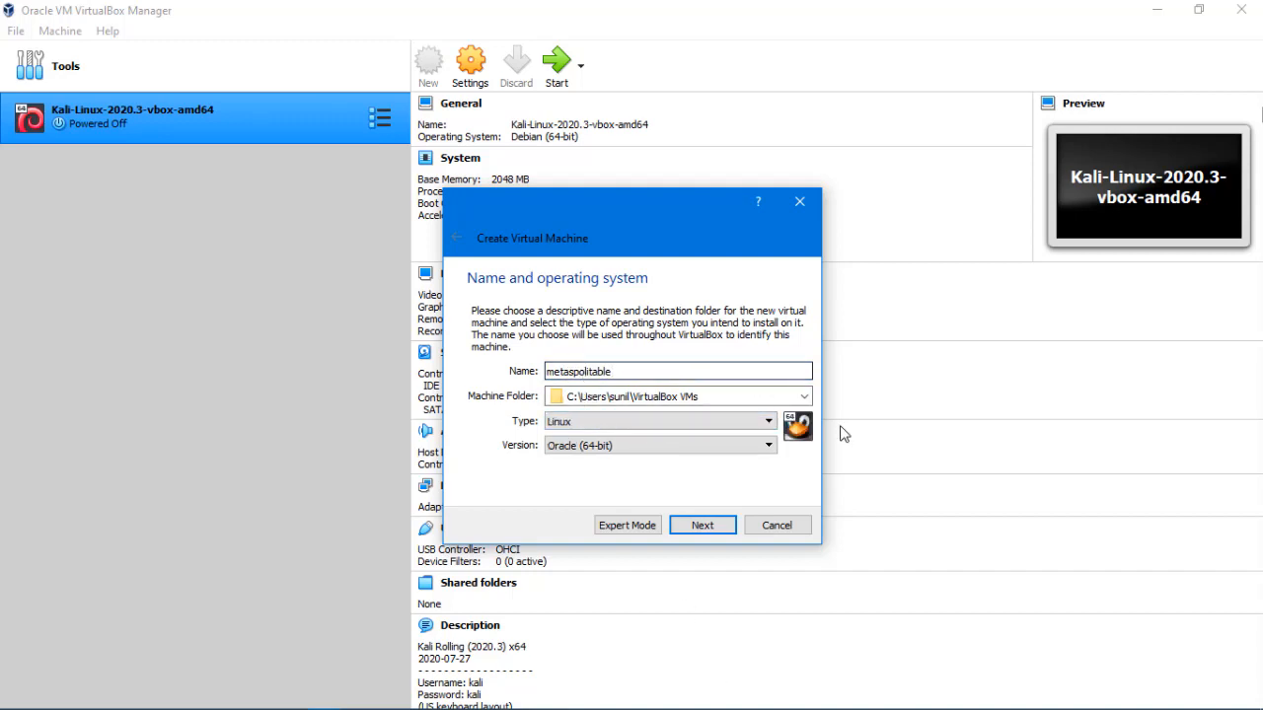
{"action": "type", "text": "o"}
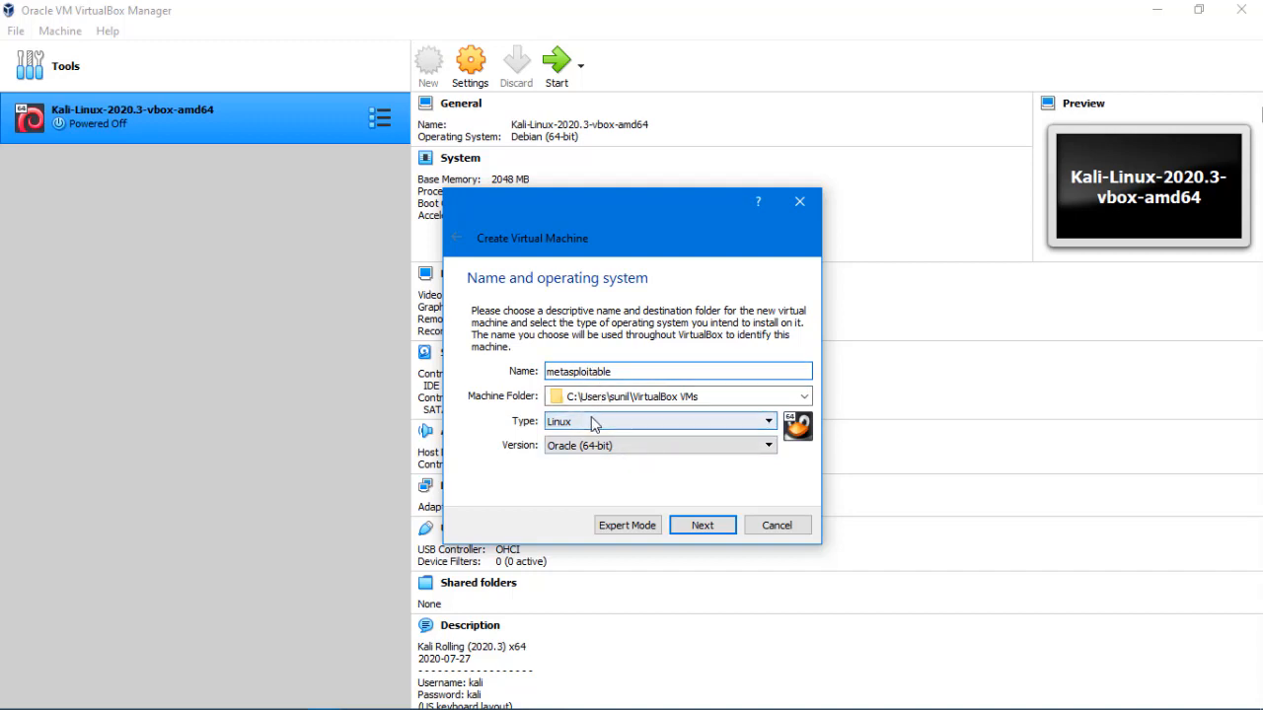
Step: Set the new machine's operating system version to Ubuntu (64-bit) and continue to the memory size
{"action": "left_click", "coordinate": [600, 449]}
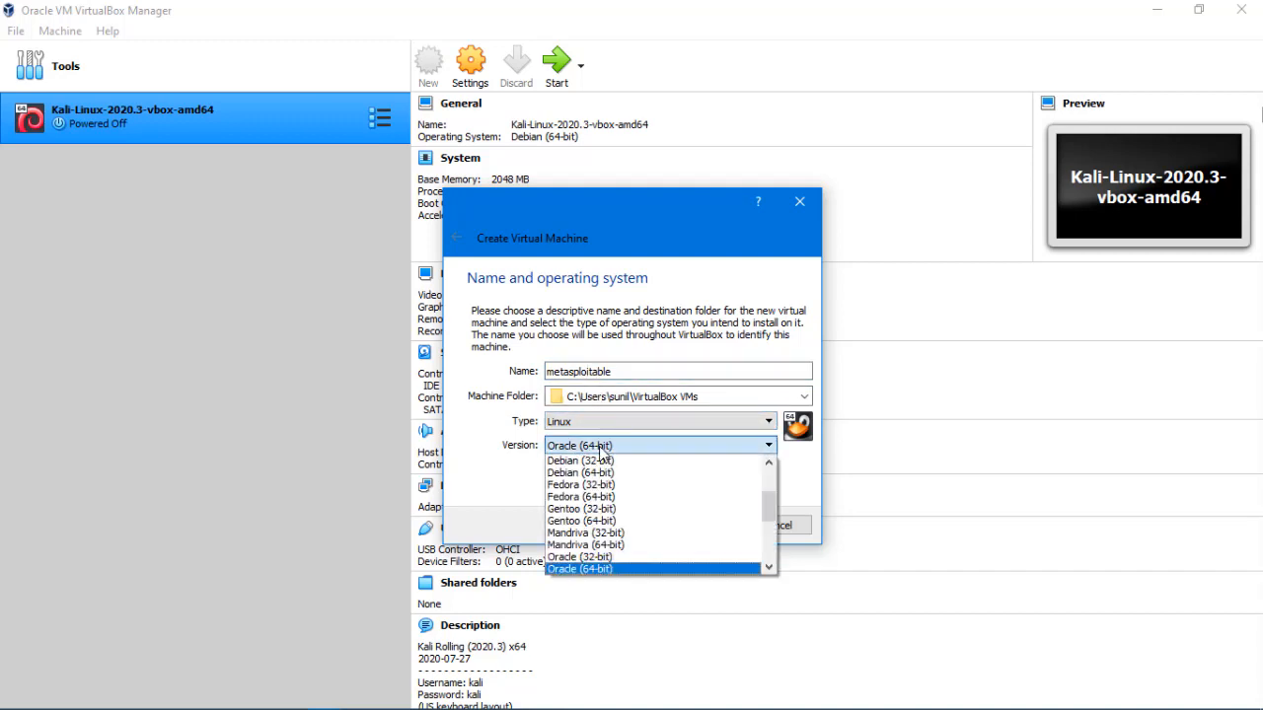
{"action": "left_click", "coordinate": [603, 472]}
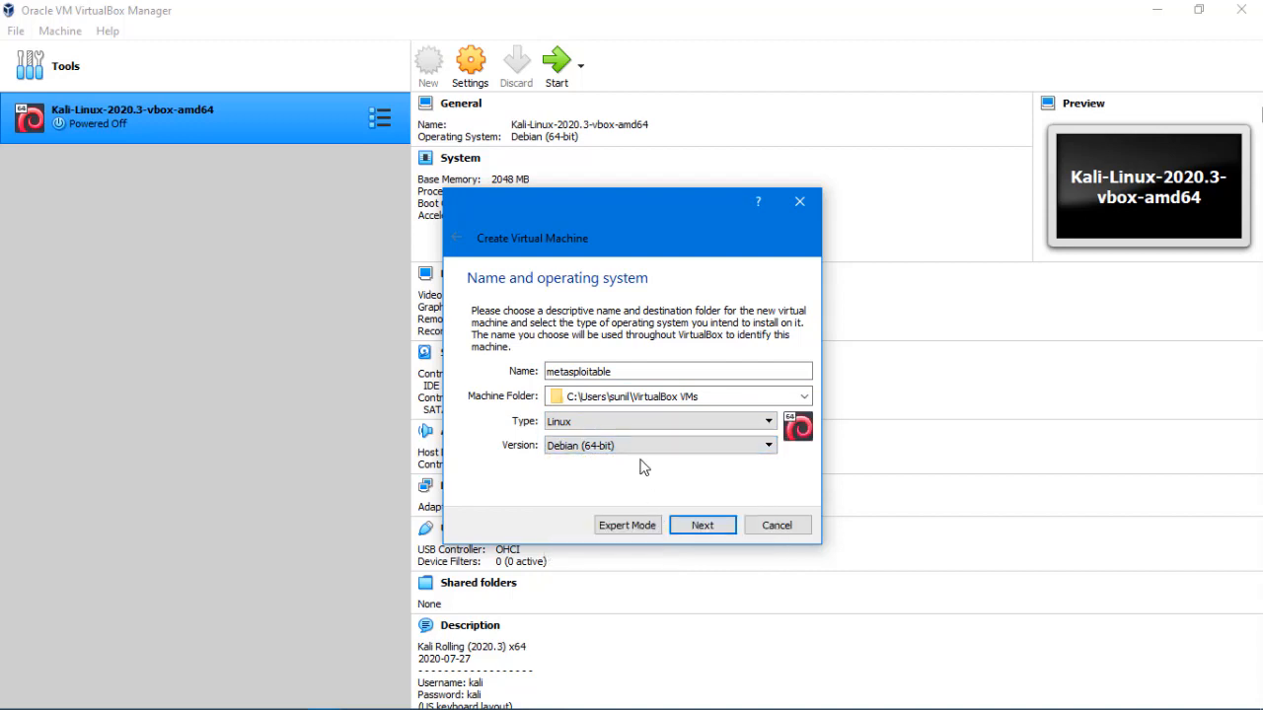
{"action": "left_click", "coordinate": [640, 453]}
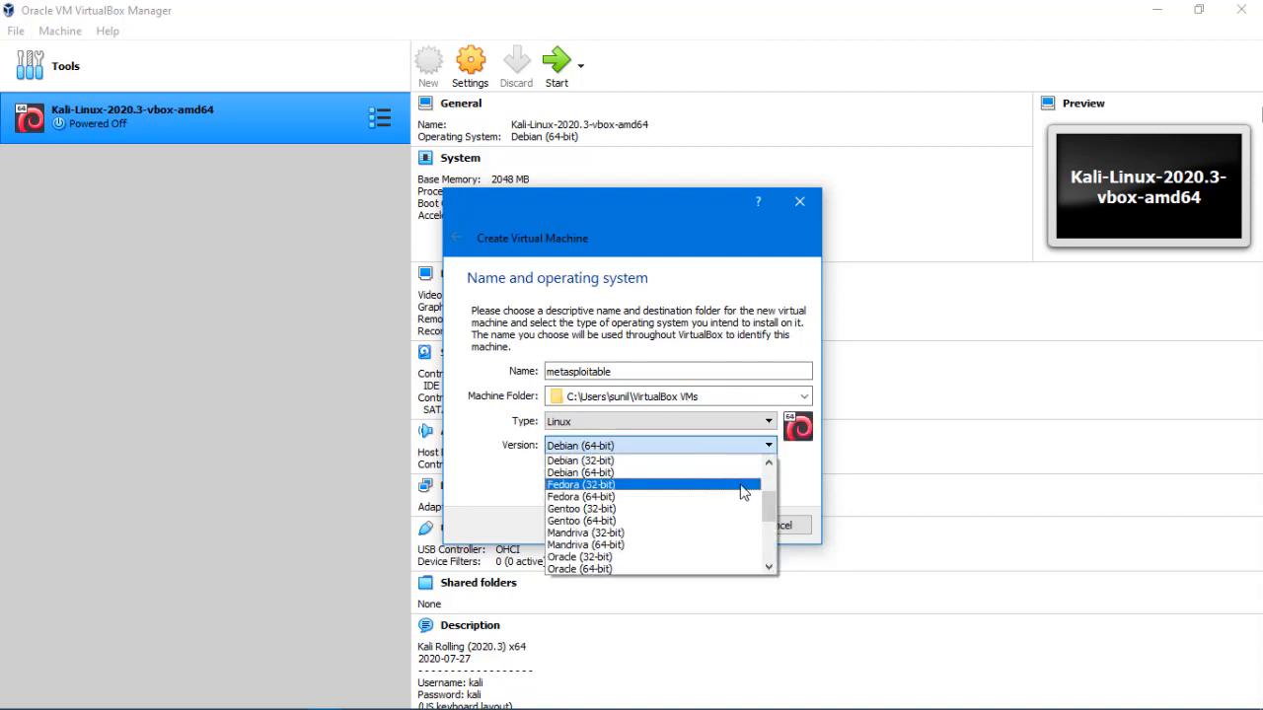
{"action": "left_click_drag", "start_coordinate": [768, 502], "coordinate": [768, 476]}
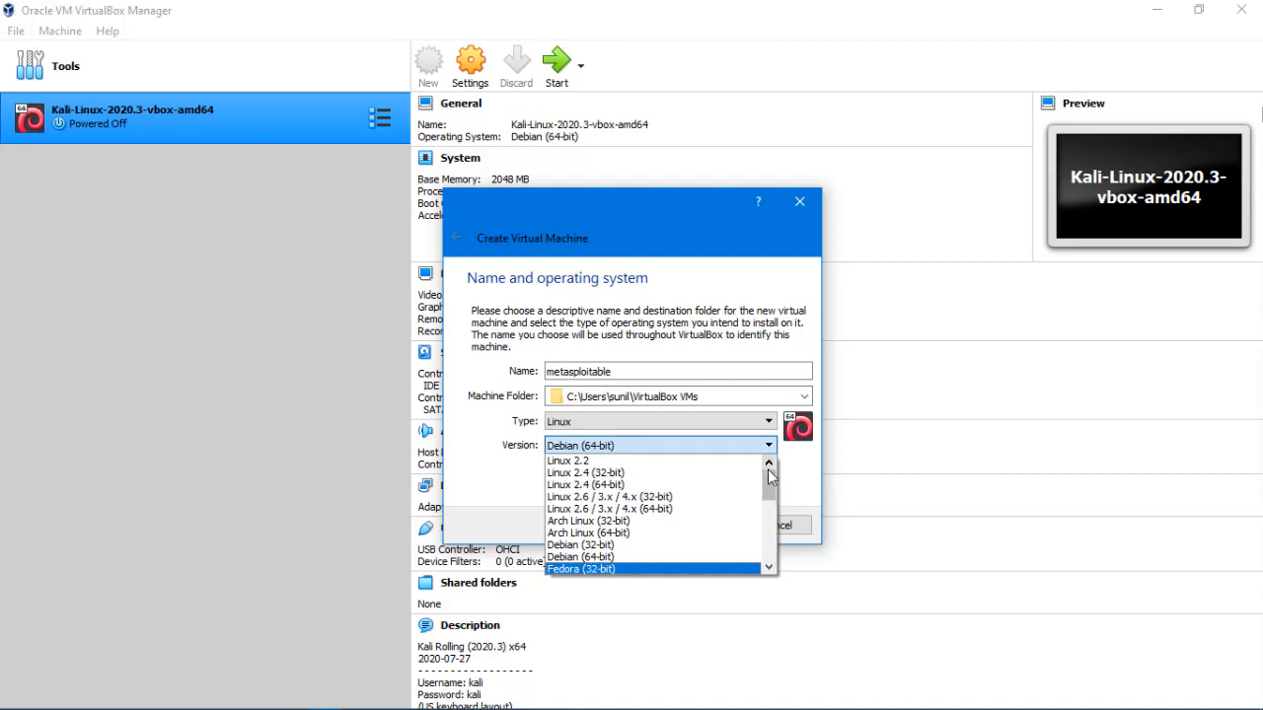
{"action": "left_click_drag", "start_coordinate": [772, 494], "coordinate": [775, 553]}
{"action": "left_click", "coordinate": [695, 520]}
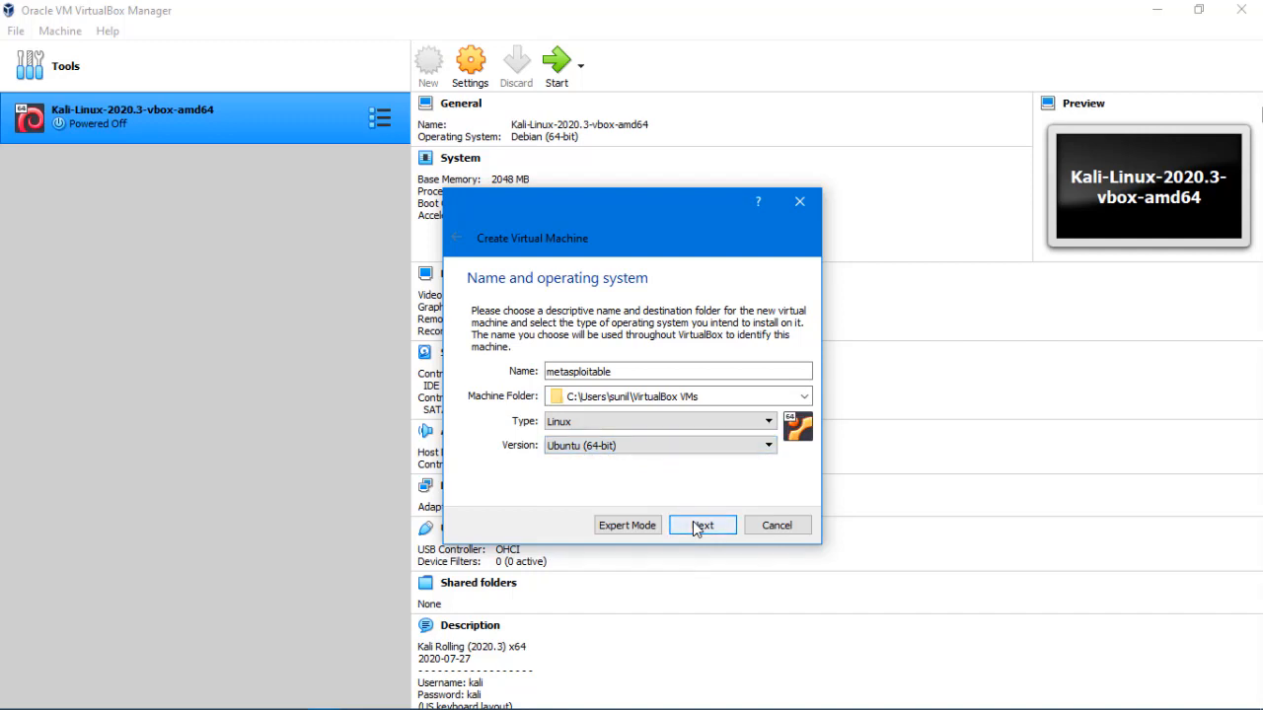
{"action": "left_click", "coordinate": [694, 524]}
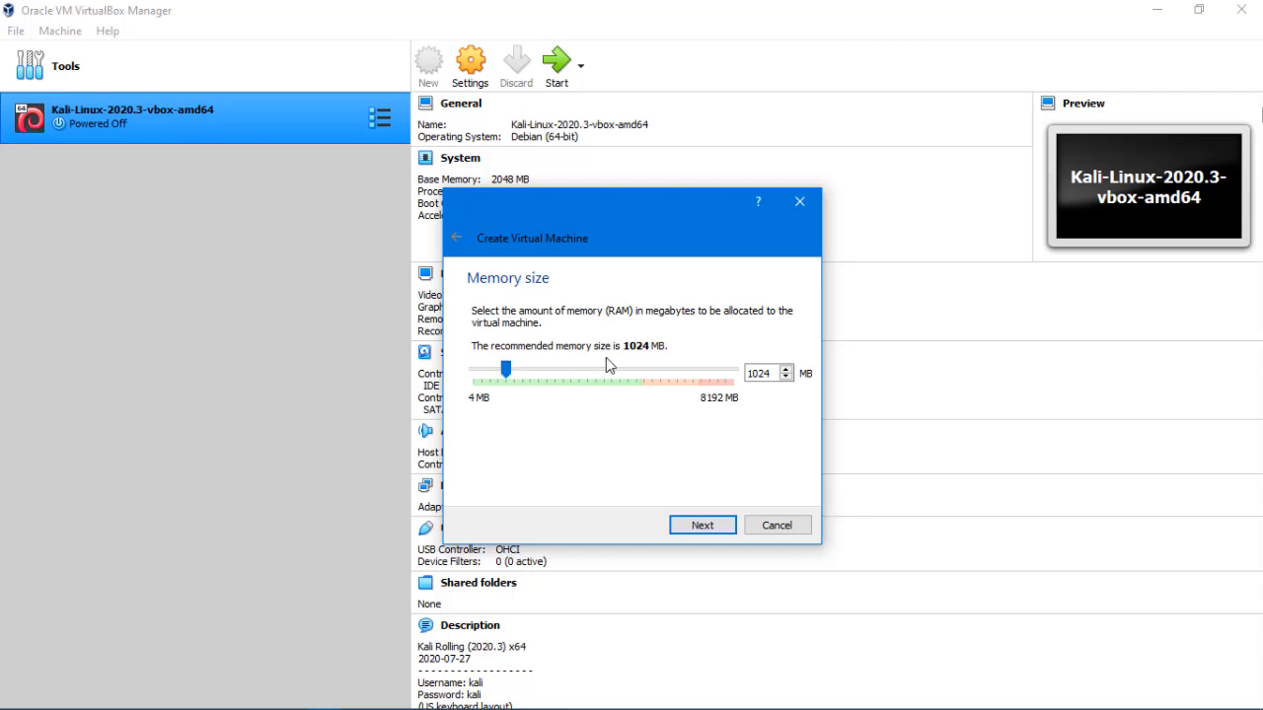
Step: Allocate 2048 MB of memory to the machine and choose to use an existing virtual hard disk file
{"action": "left_click_drag", "start_coordinate": [507, 371], "coordinate": [539, 373]}
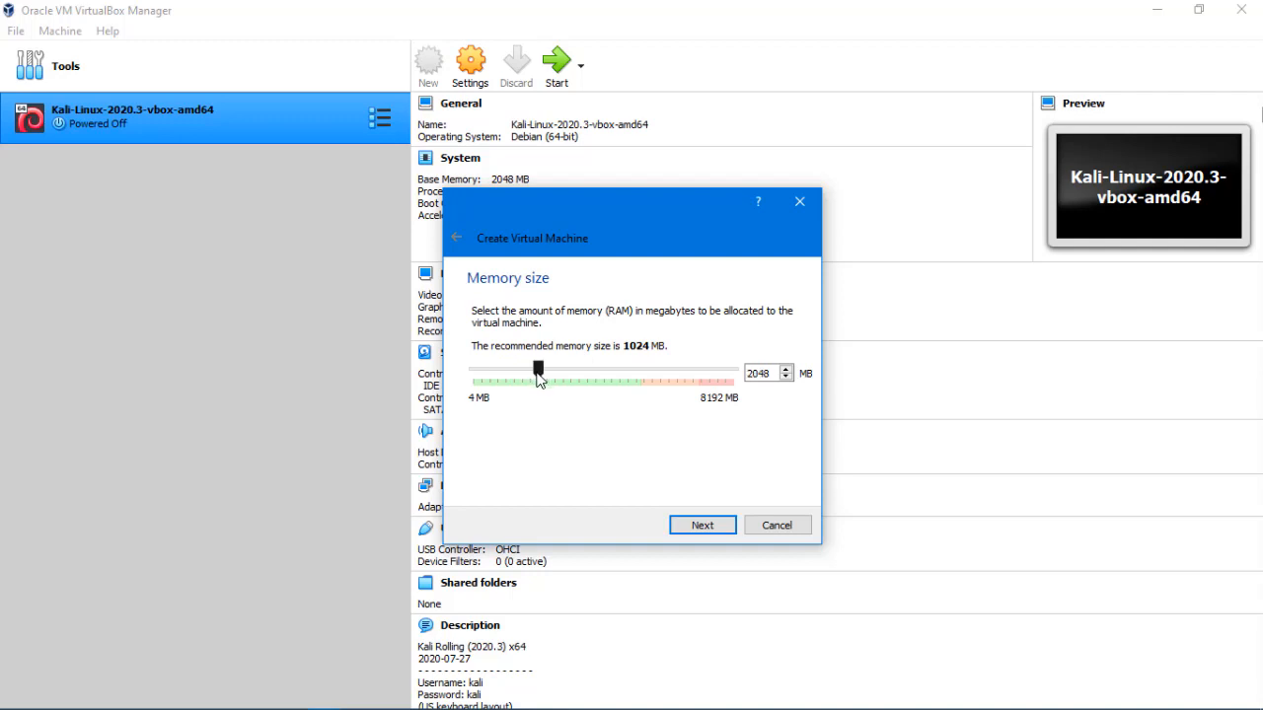
{"action": "left_click", "coordinate": [701, 528]}
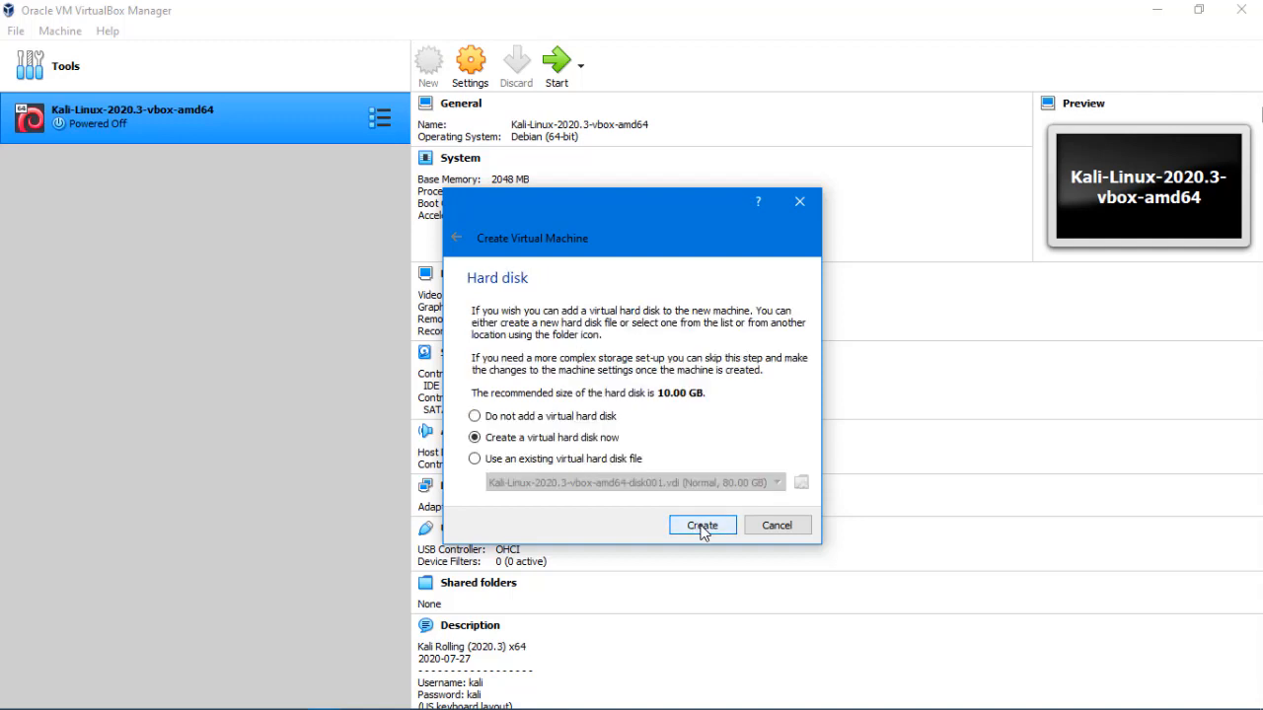
{"action": "left_click", "coordinate": [524, 463]}
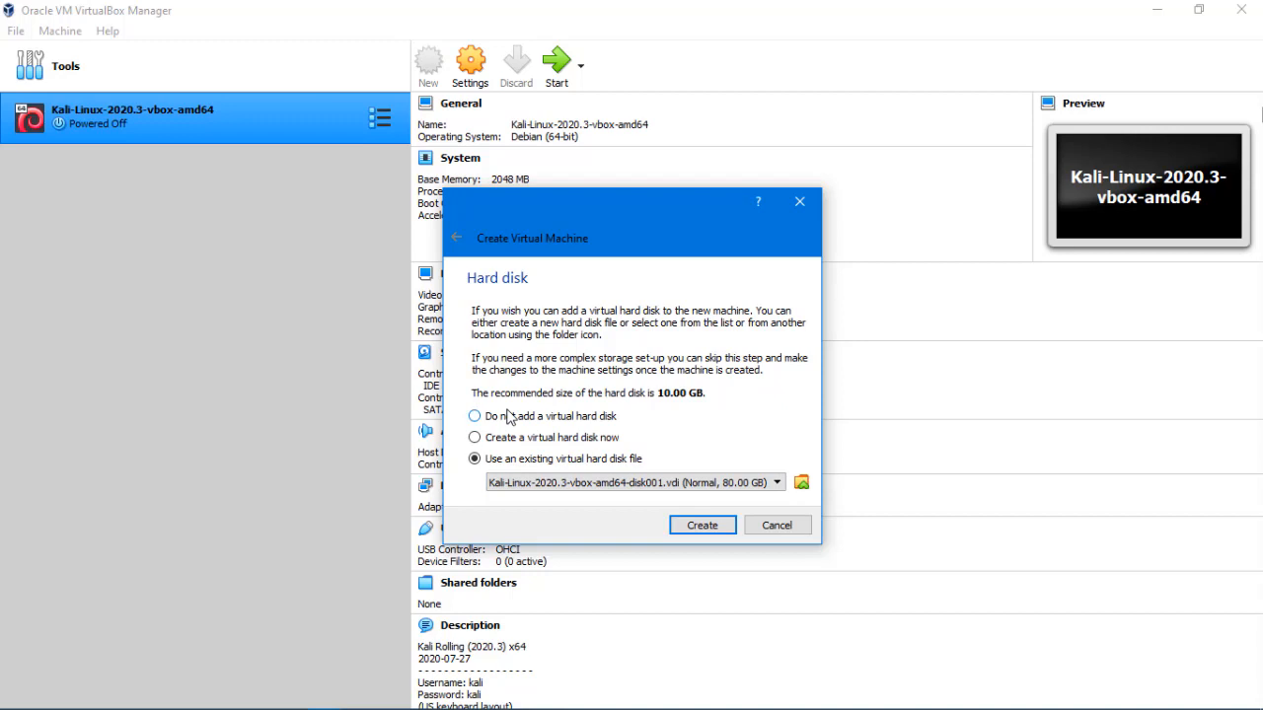
{"action": "left_click", "coordinate": [498, 443]}
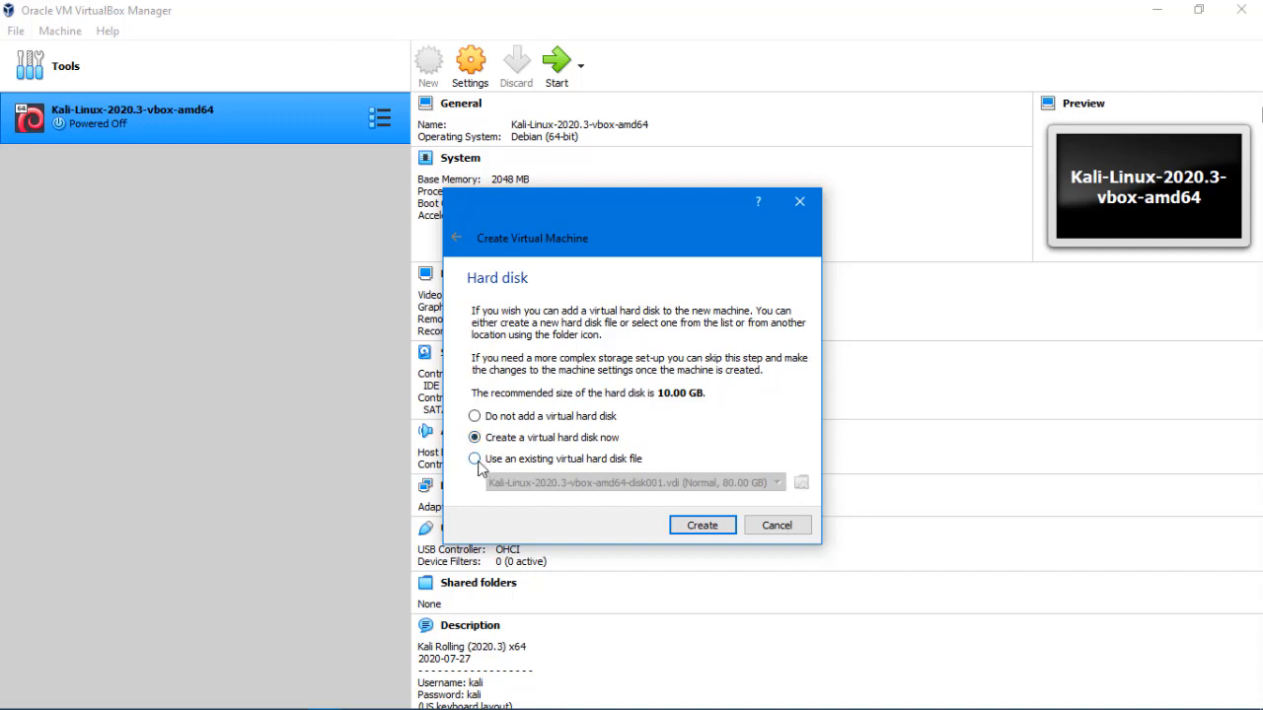
{"action": "left_click", "coordinate": [475, 461]}
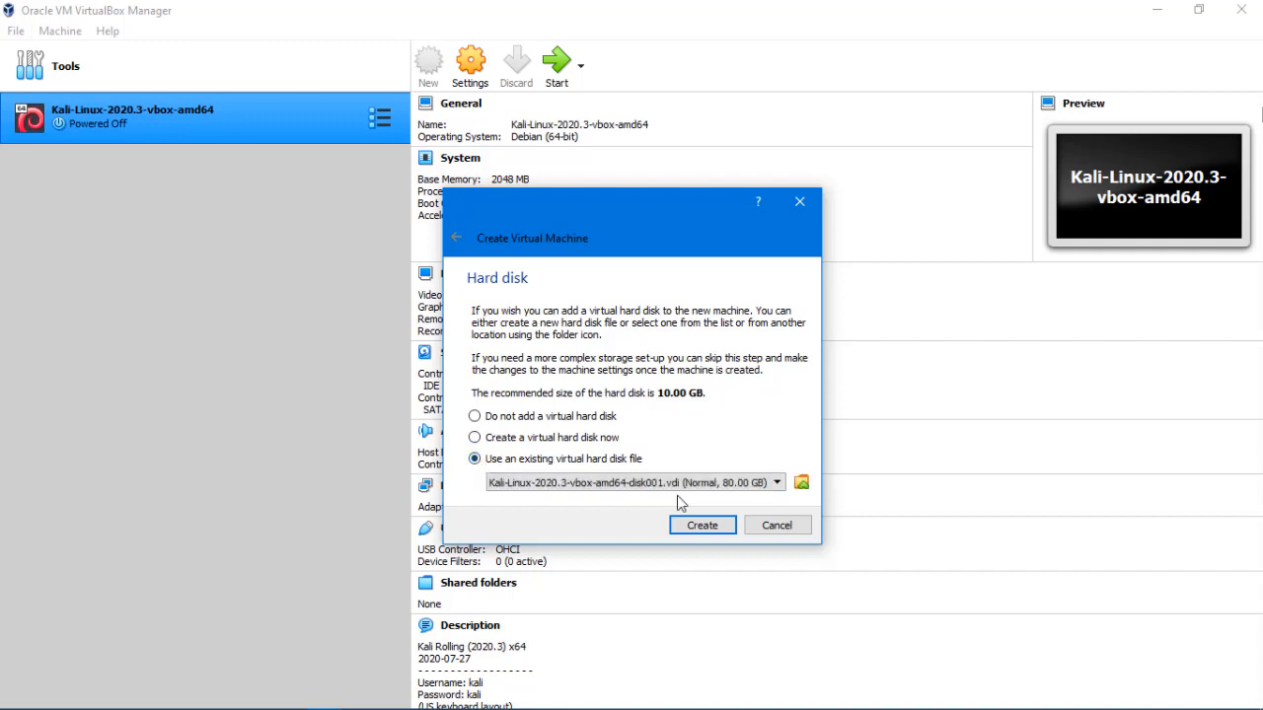
Step: Add Metasploitable.vmdk from the Metasploitable2-Linux folder on New Volume (F:) to the available hard disks
{"action": "left_click", "coordinate": [802, 482]}
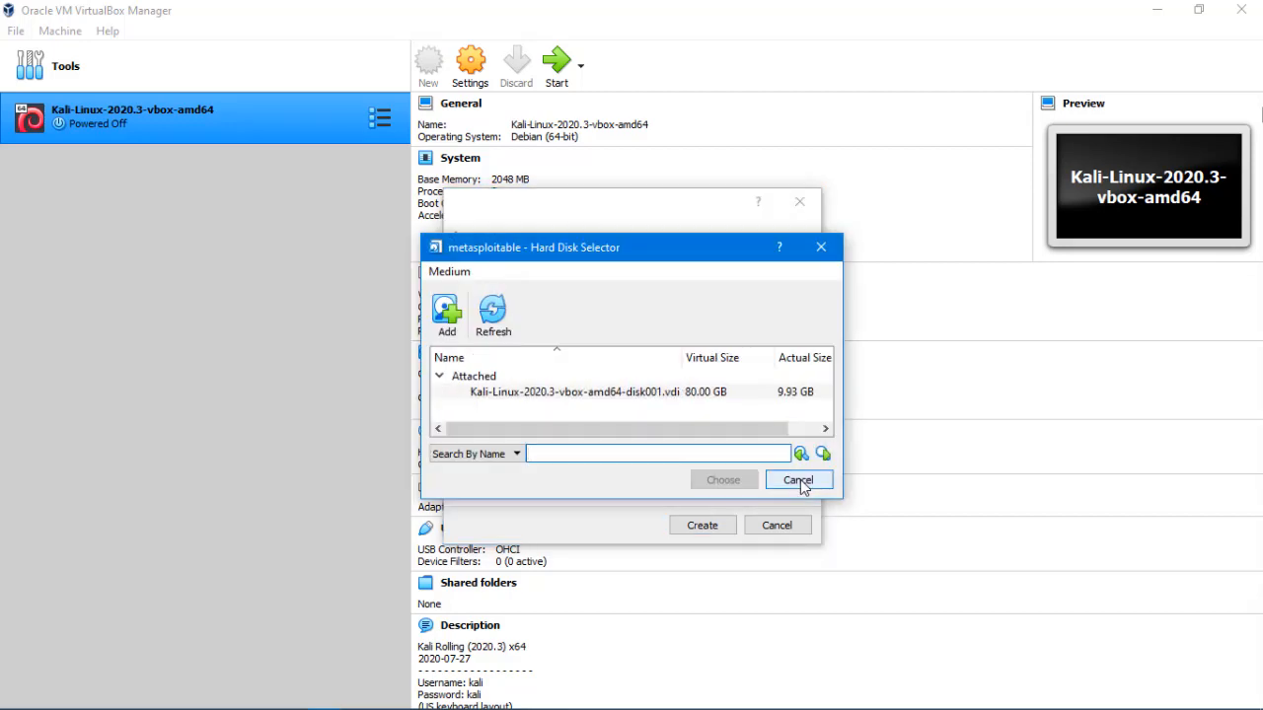
{"action": "left_click", "coordinate": [821, 246]}
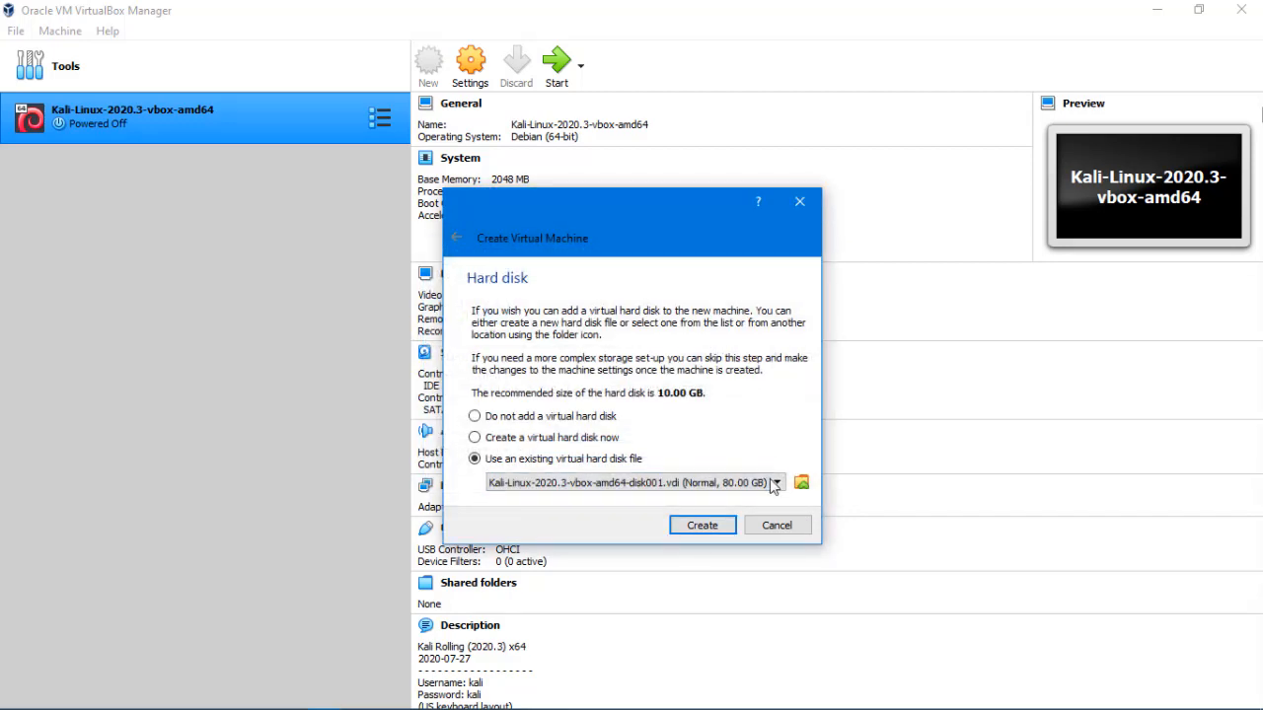
{"action": "left_click", "coordinate": [801, 479]}
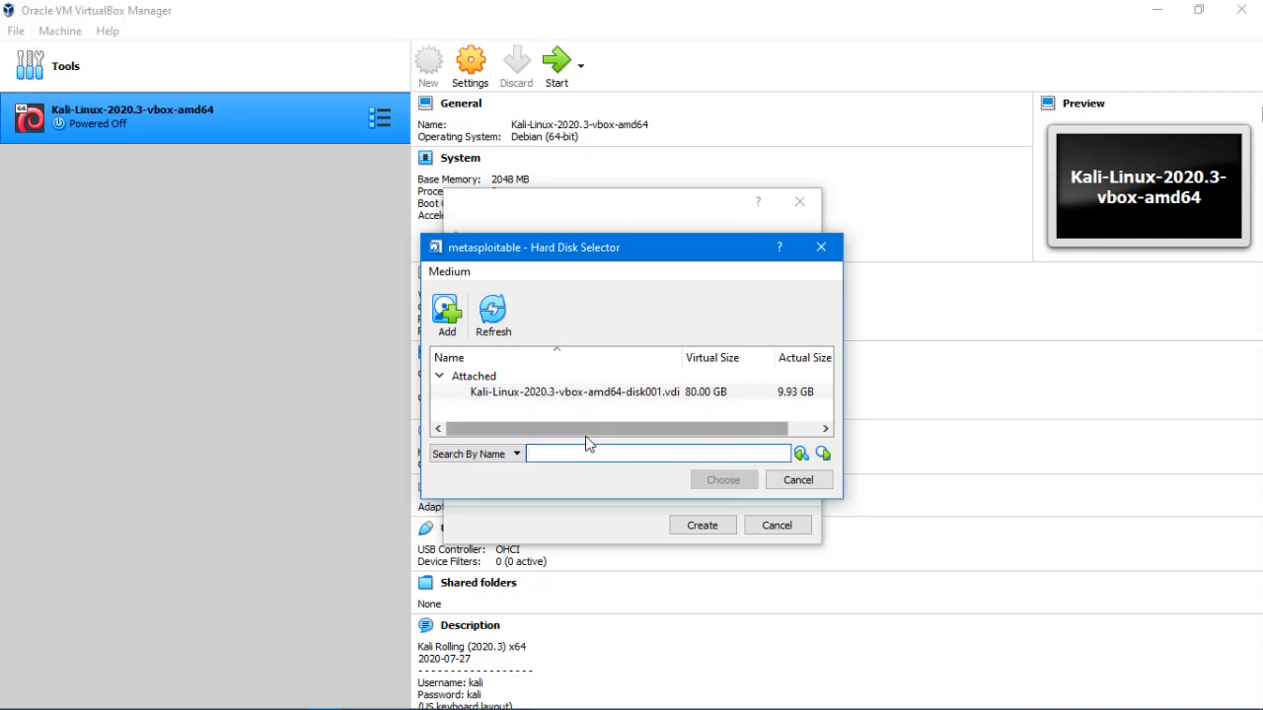
{"action": "left_click", "coordinate": [444, 313]}
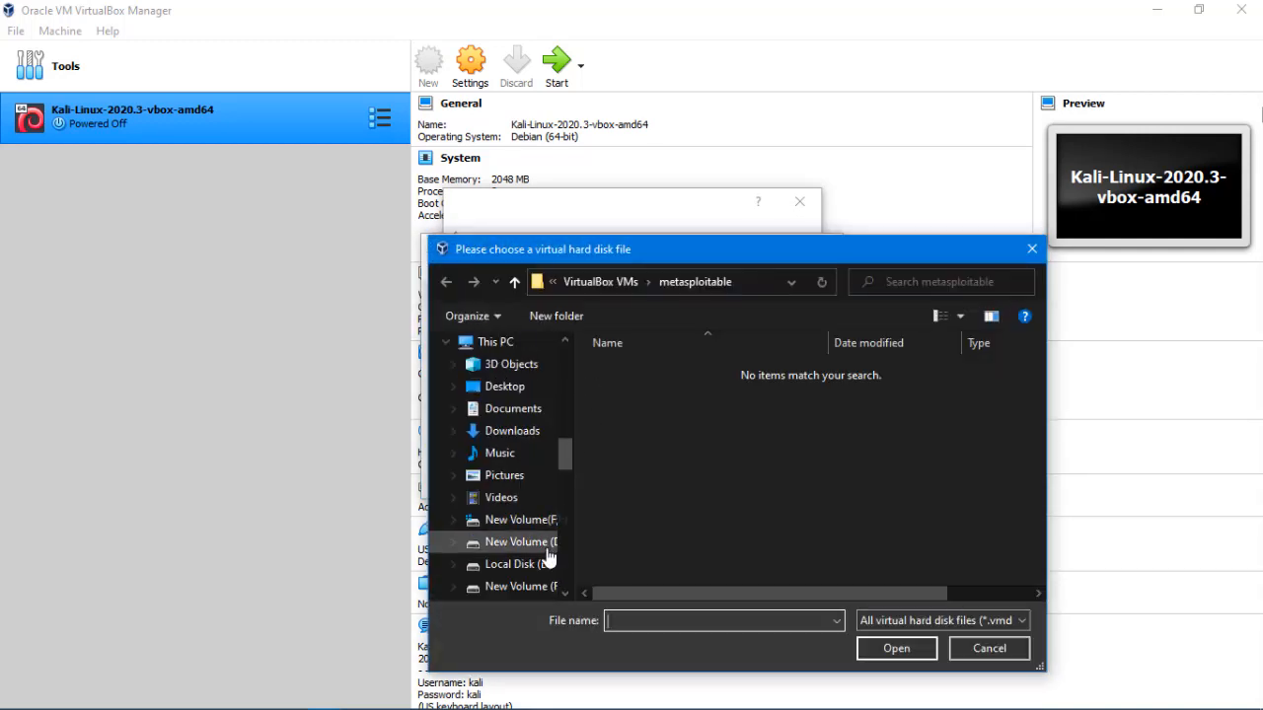
{"action": "left_click", "coordinate": [542, 582]}
{"action": "left_click_drag", "start_coordinate": [541, 582], "coordinate": [547, 551]}
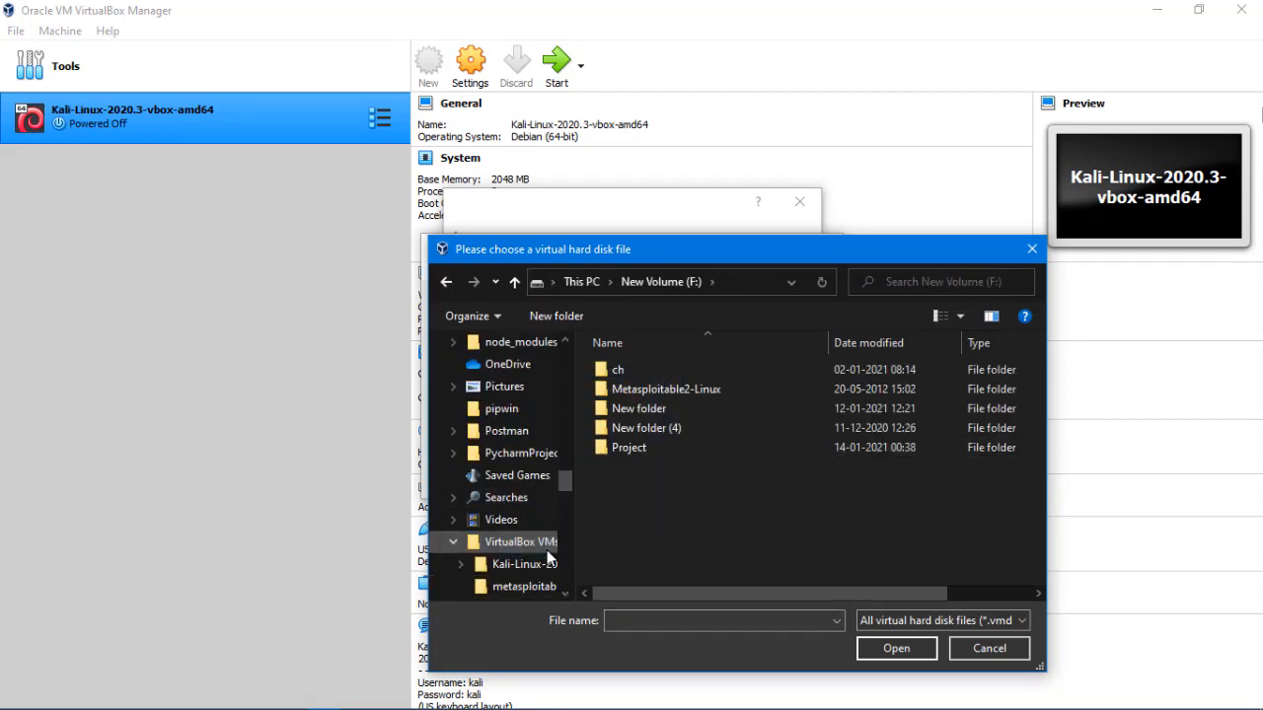
{"action": "double_click", "coordinate": [633, 390]}
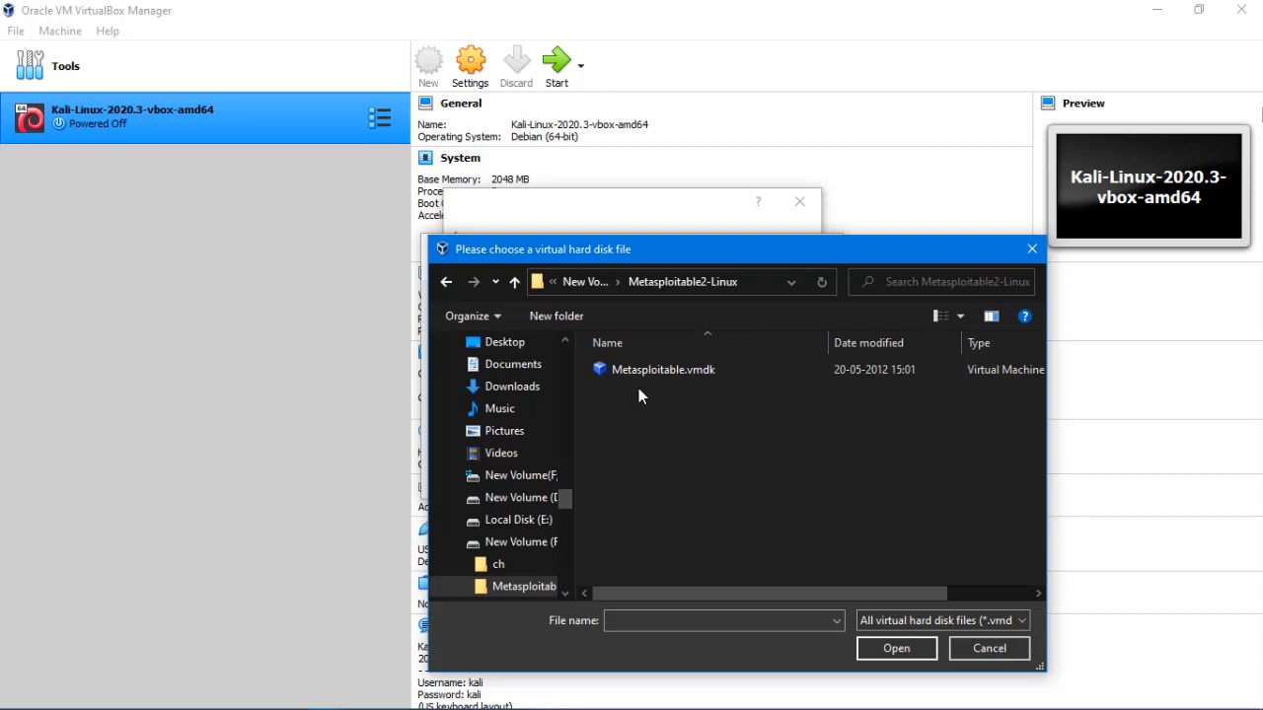
{"action": "left_click", "coordinate": [637, 375]}
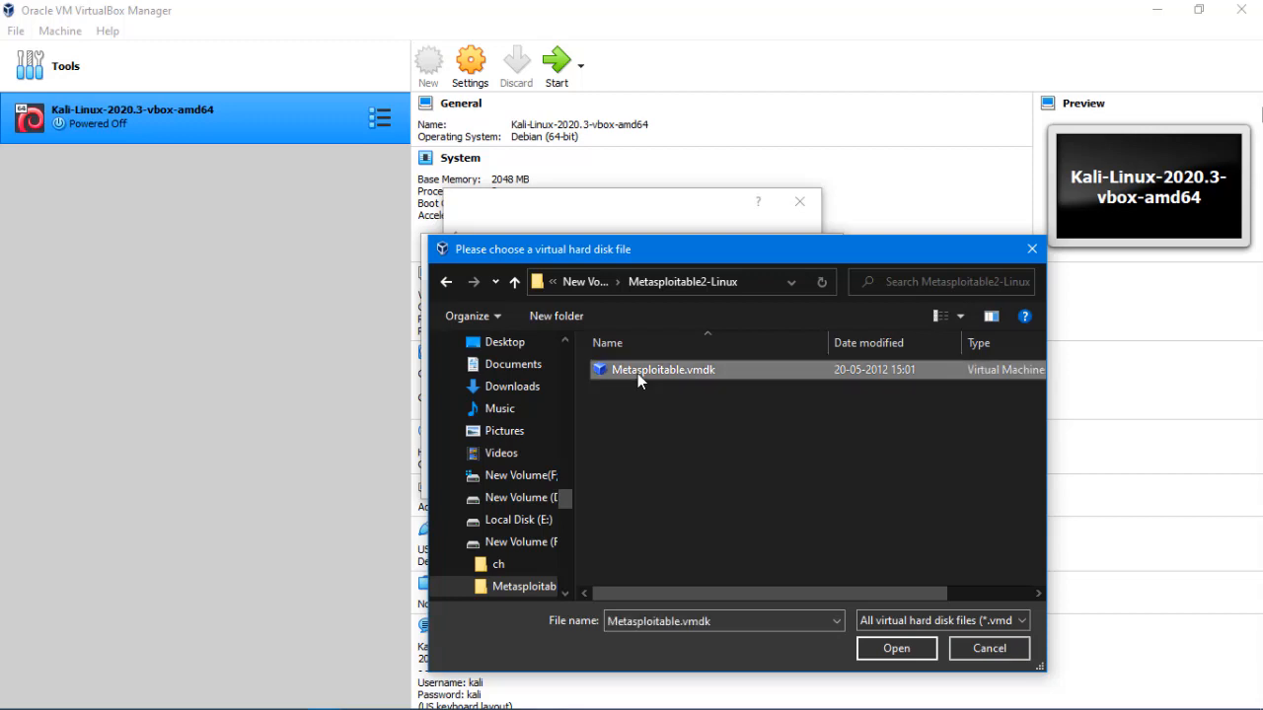
{"action": "left_click", "coordinate": [879, 648]}
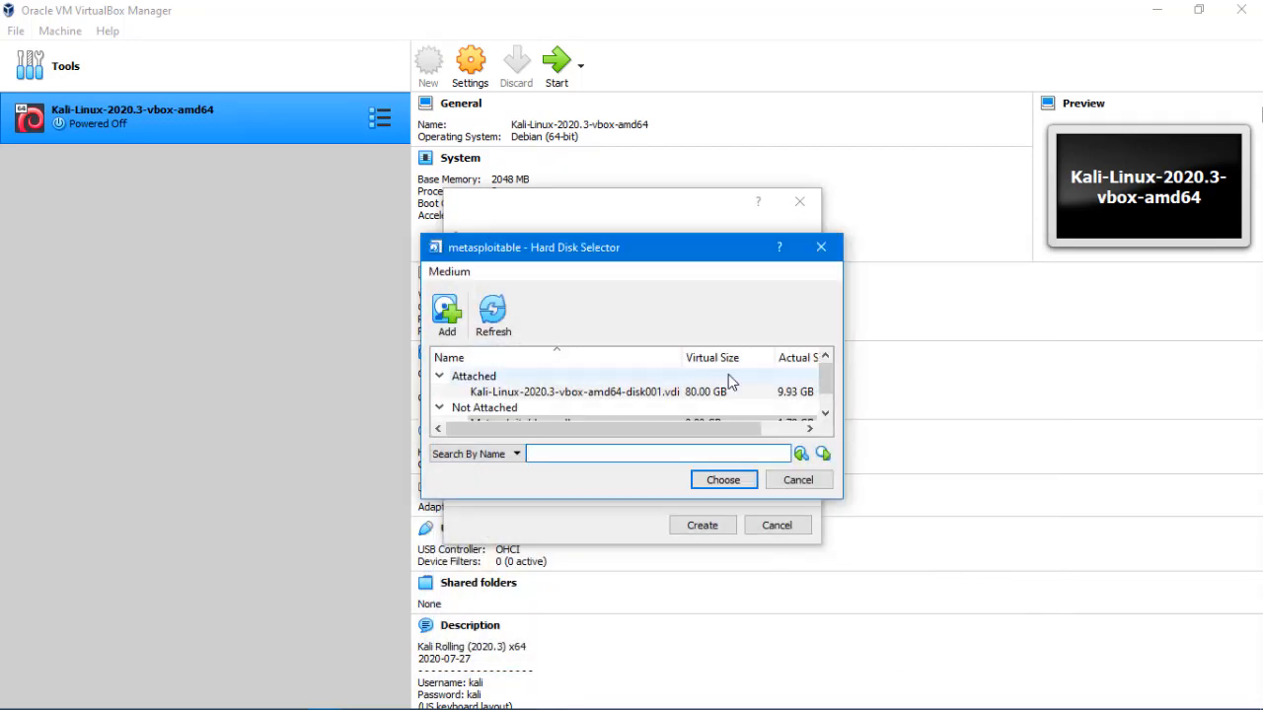
Step: Choose Metasploitable.vmdk as the machine's hard disk and create the virtual machine
{"action": "left_click_drag", "start_coordinate": [827, 380], "coordinate": [831, 404]}
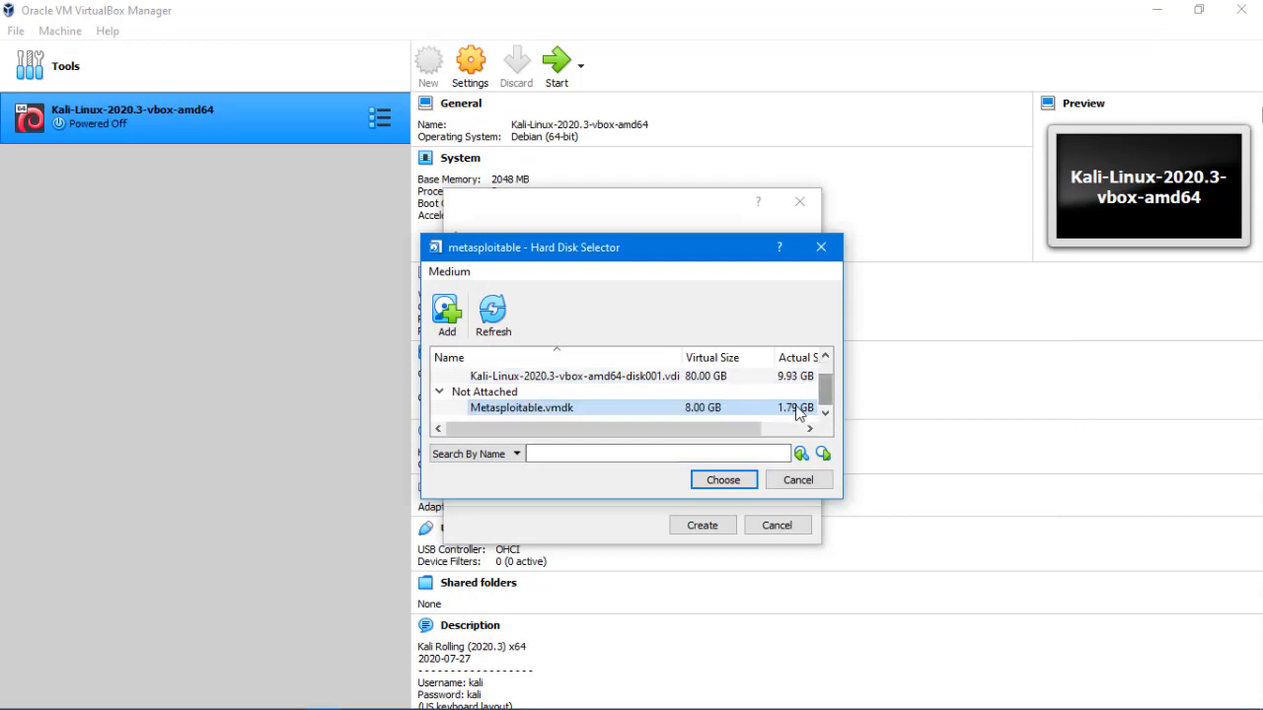
{"action": "left_click", "coordinate": [721, 480]}
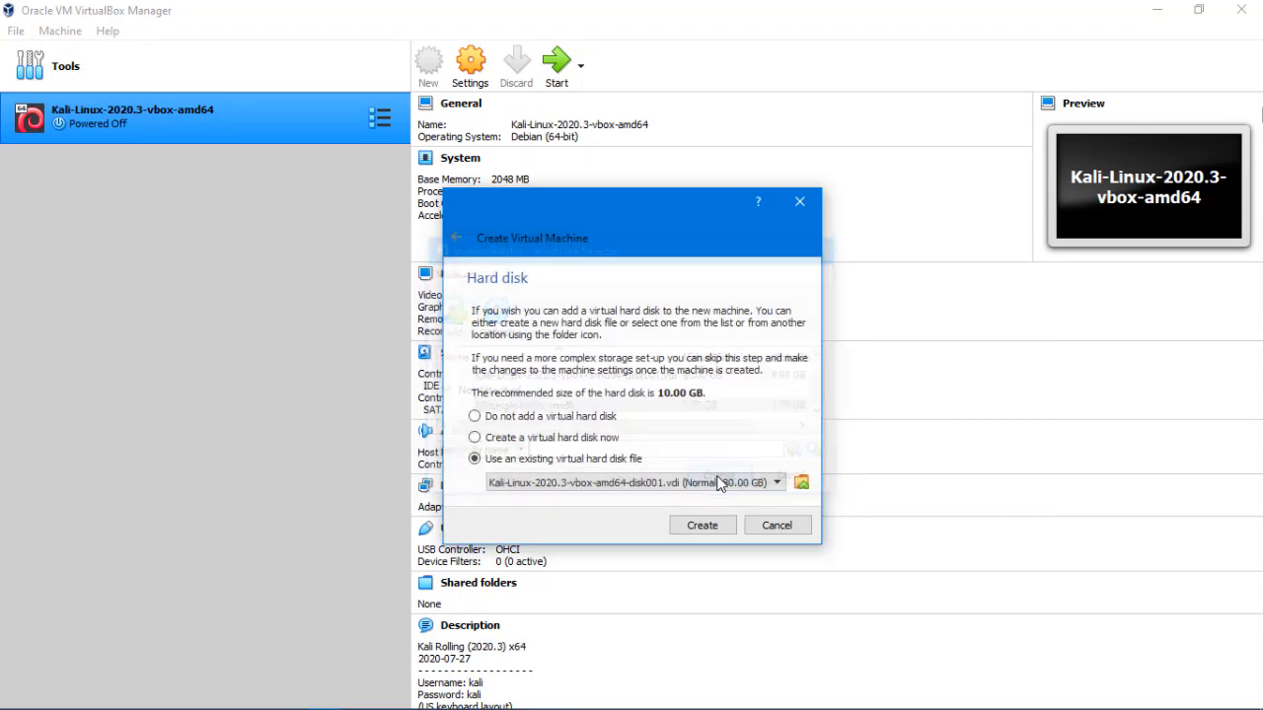
{"action": "left_click", "coordinate": [701, 523]}
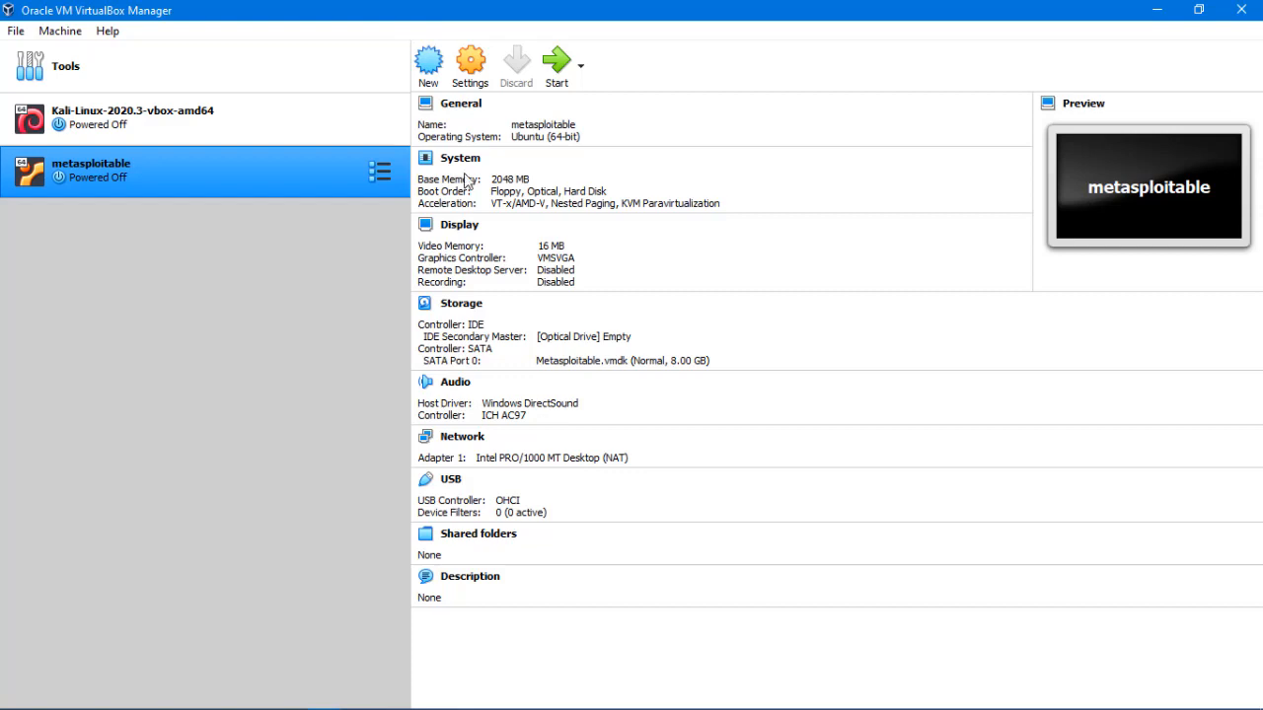
Step: Start the metasploitable machine and boot Ubuntu 8.04, kernel 2.6.24-16-server from the GRUB boot menu
{"action": "left_click", "coordinate": [553, 69]}
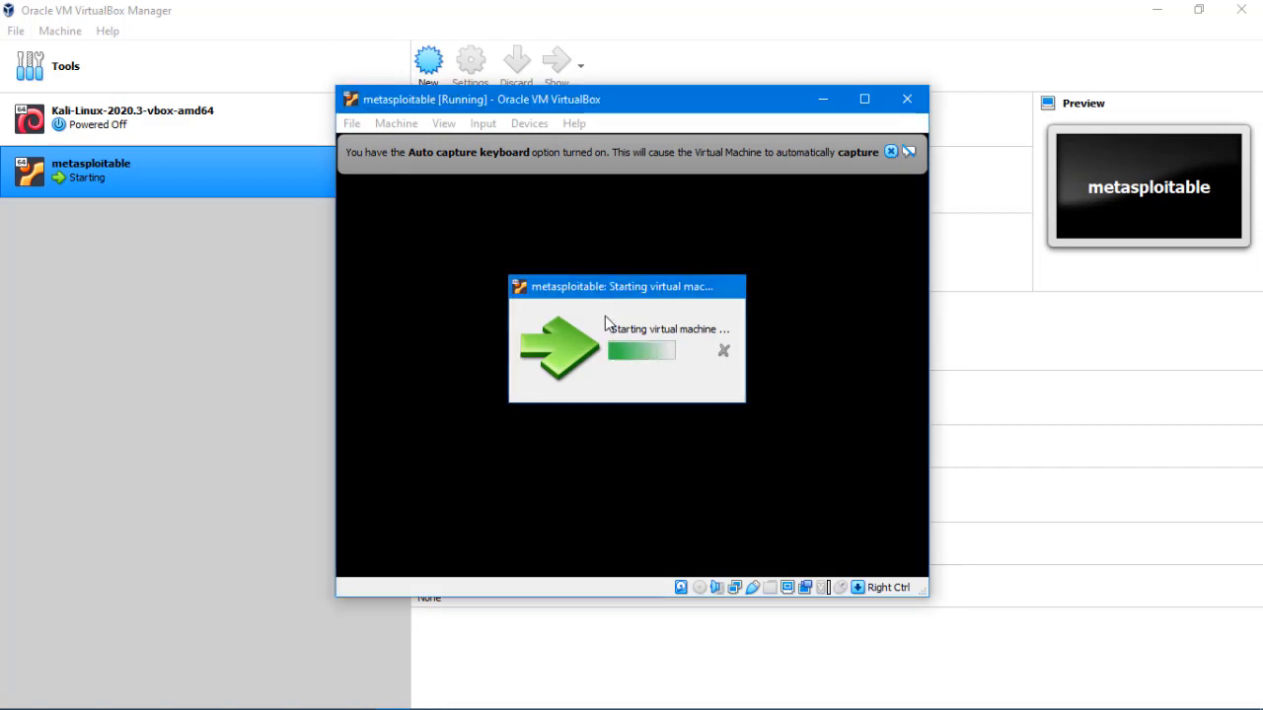
{"action": "left_click", "coordinate": [890, 150]}
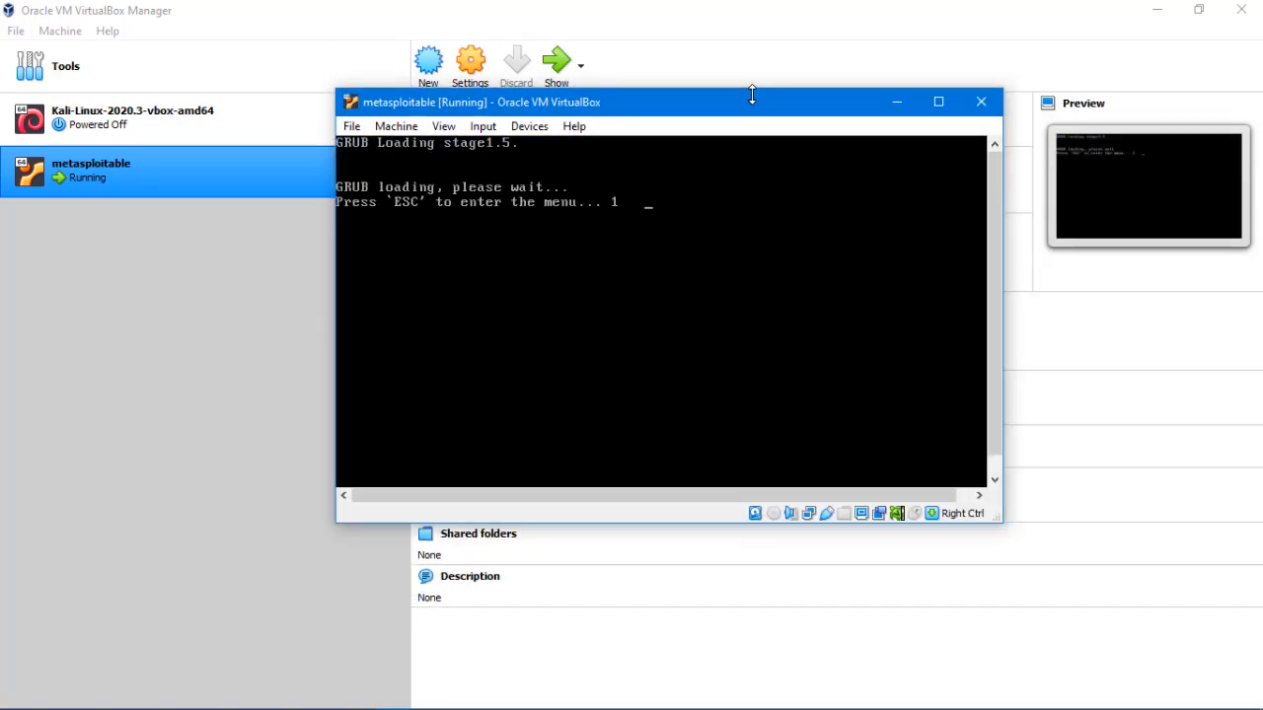
{"action": "key", "text": "Escape"}
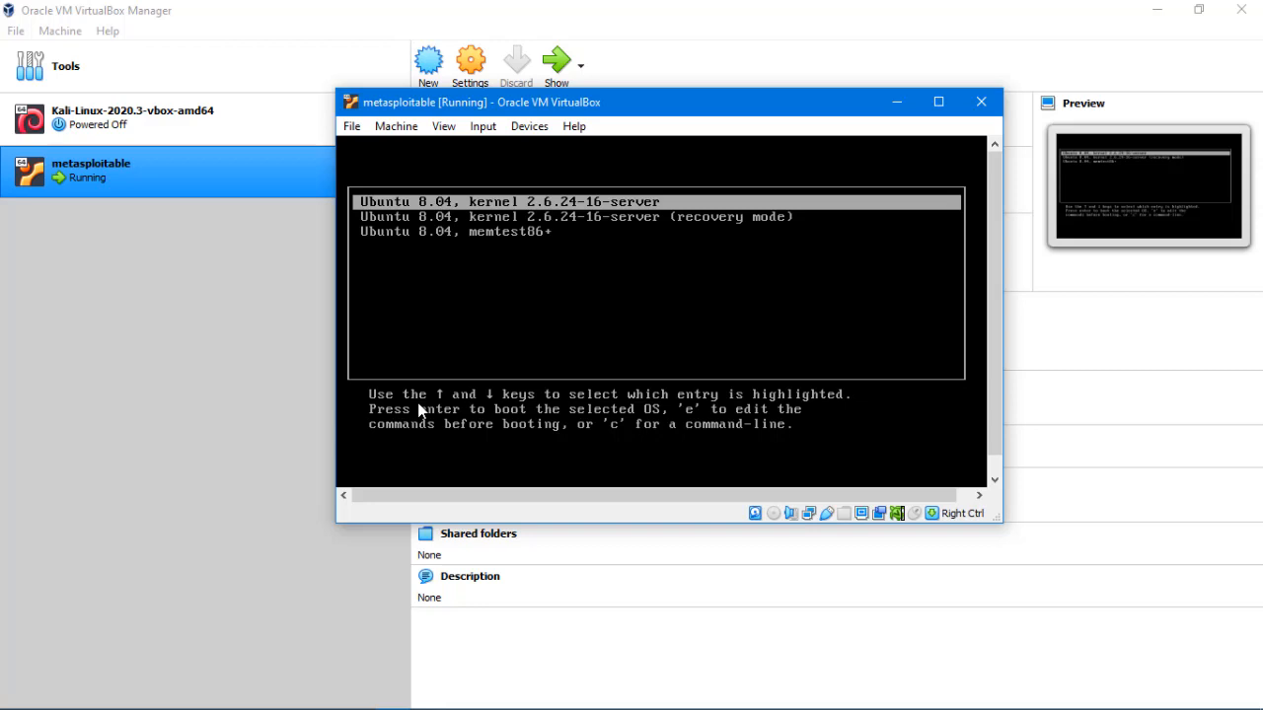
{"action": "key", "text": "Return"}
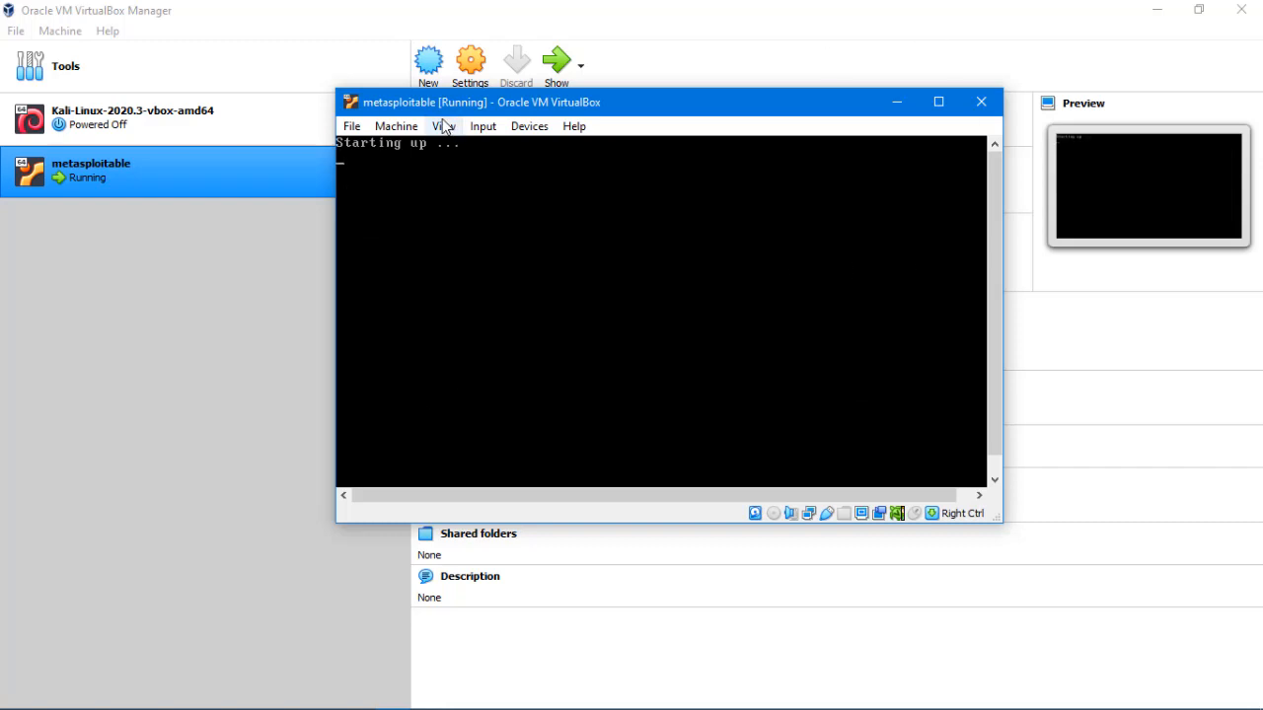
Step: Enlarge the metasploitable machine's window, switch it to full-screen mode and dismiss the mouse integration notice
{"action": "left_click_drag", "start_coordinate": [333, 88], "coordinate": [83, 57]}
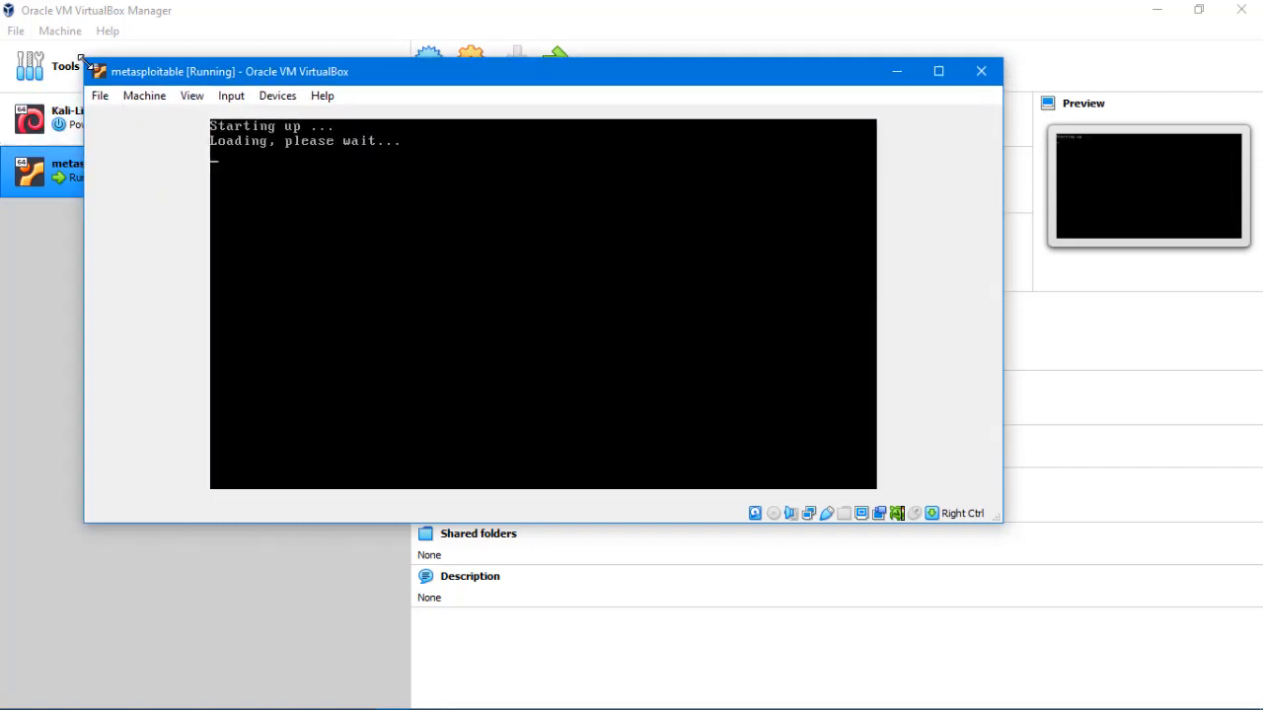
{"action": "left_click", "coordinate": [938, 71]}
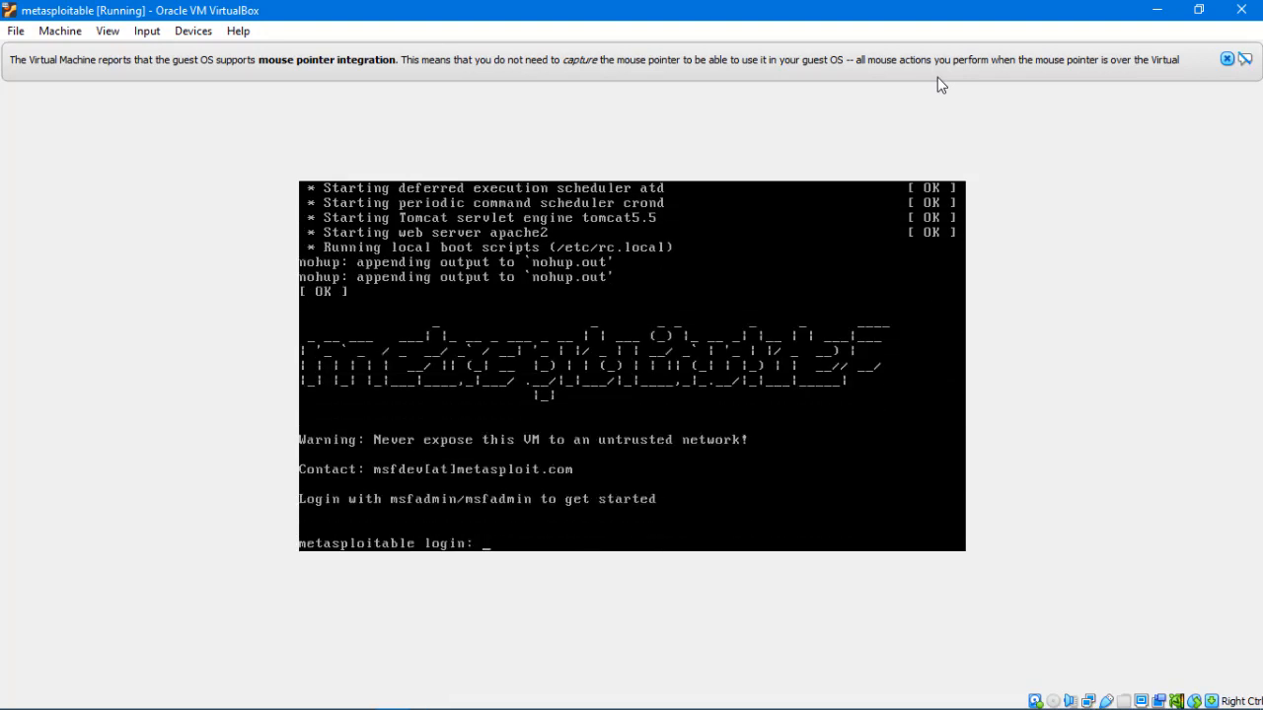
{"action": "left_click", "coordinate": [110, 38]}
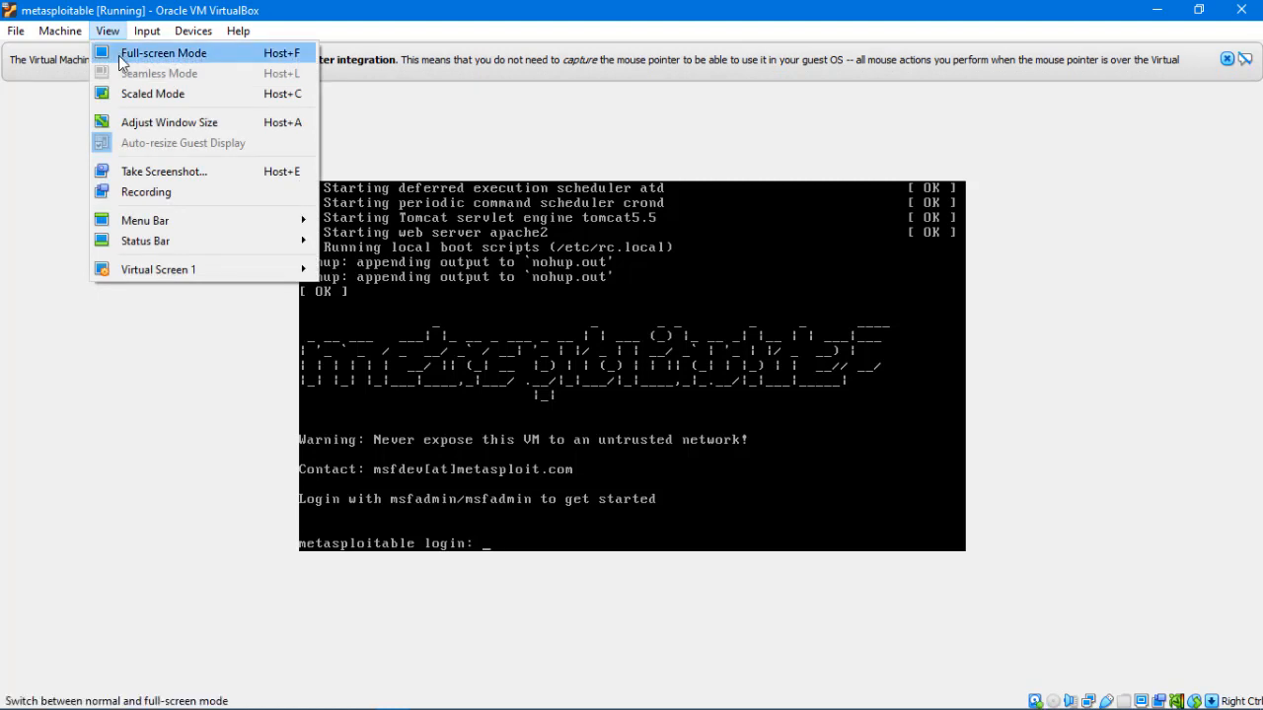
{"action": "left_click", "coordinate": [121, 55]}
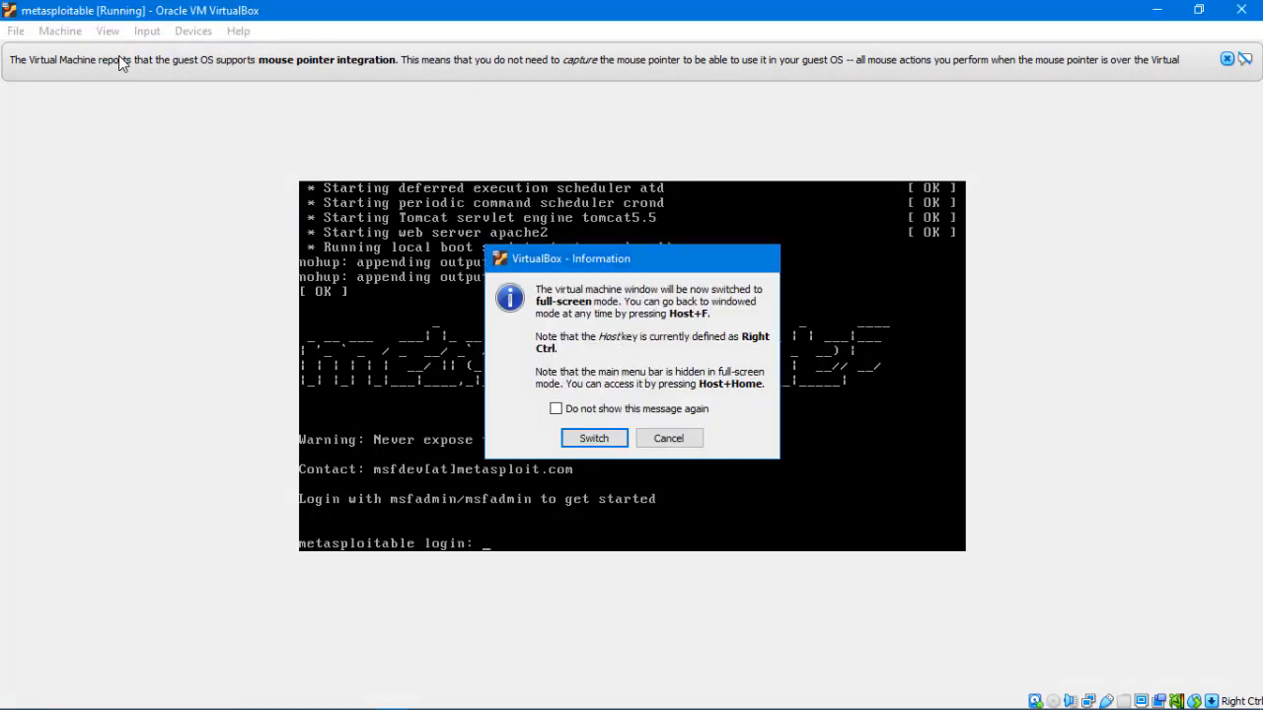
{"action": "key", "text": "Return"}
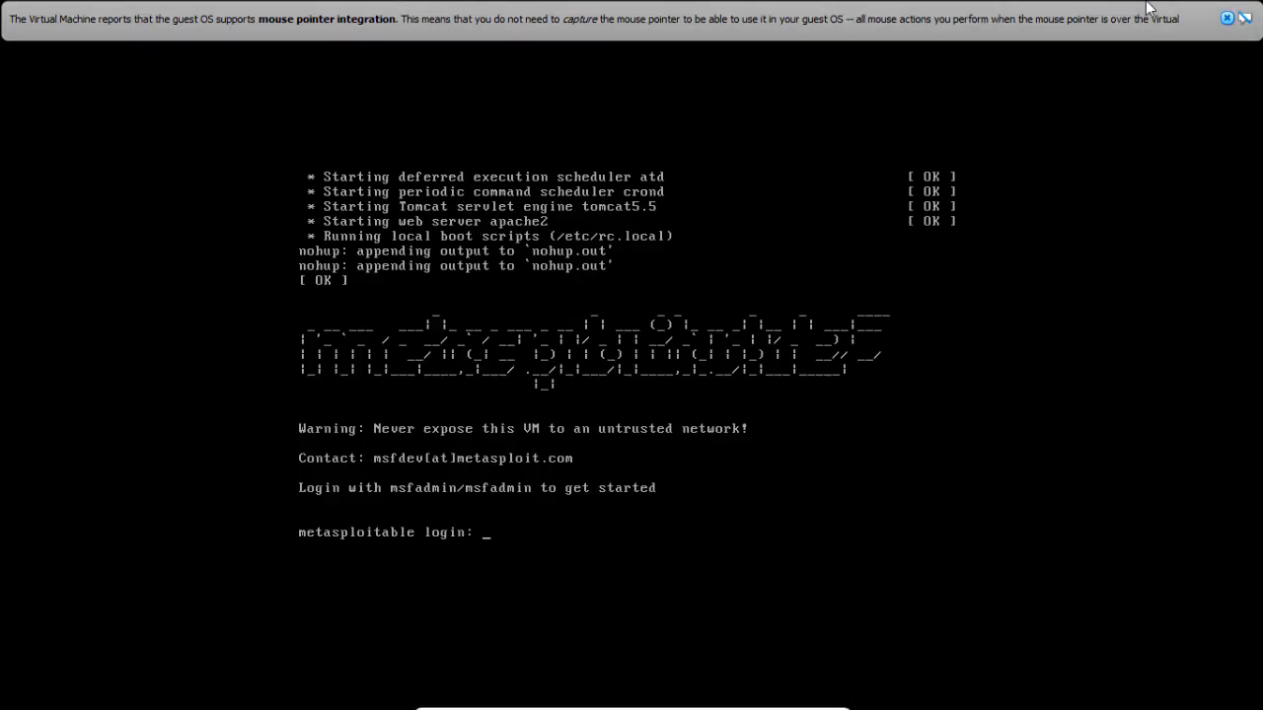
{"action": "left_click", "coordinate": [1227, 18]}
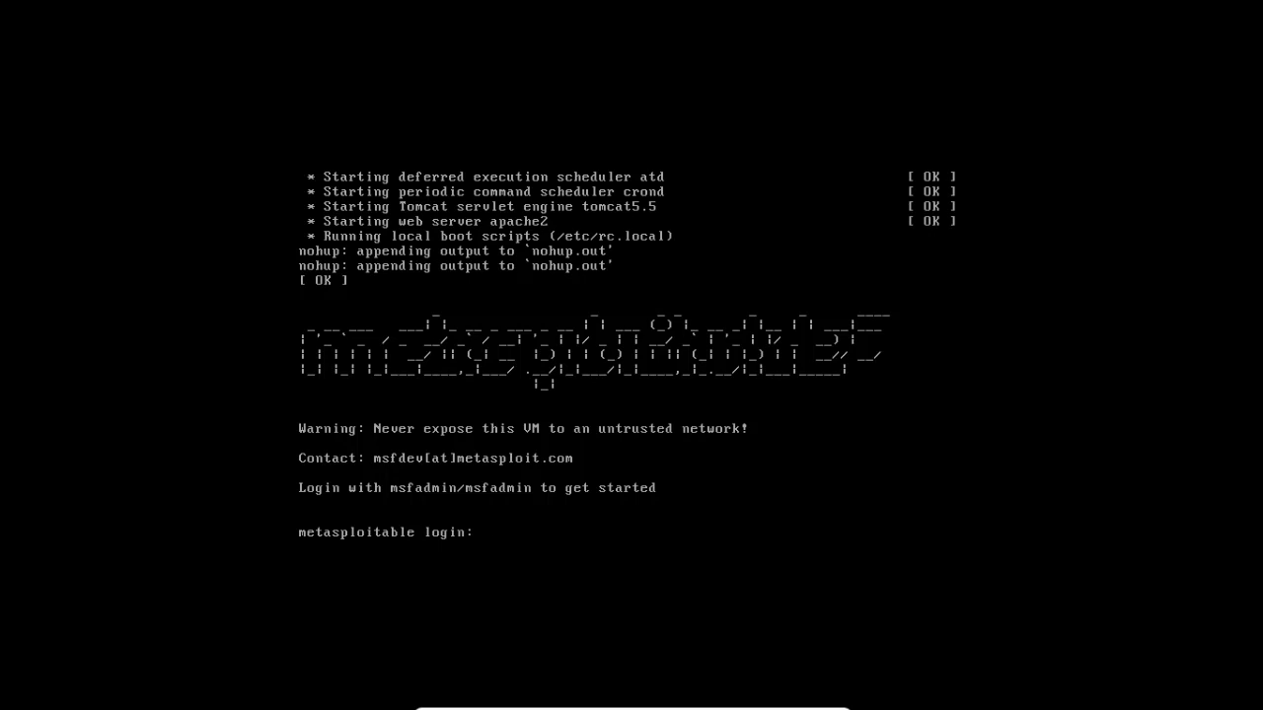
Step: Log in to the metasploitable console with the default username and account password
{"action": "type", "text": "msfadmin"}
{"action": "key", "text": "Return"}
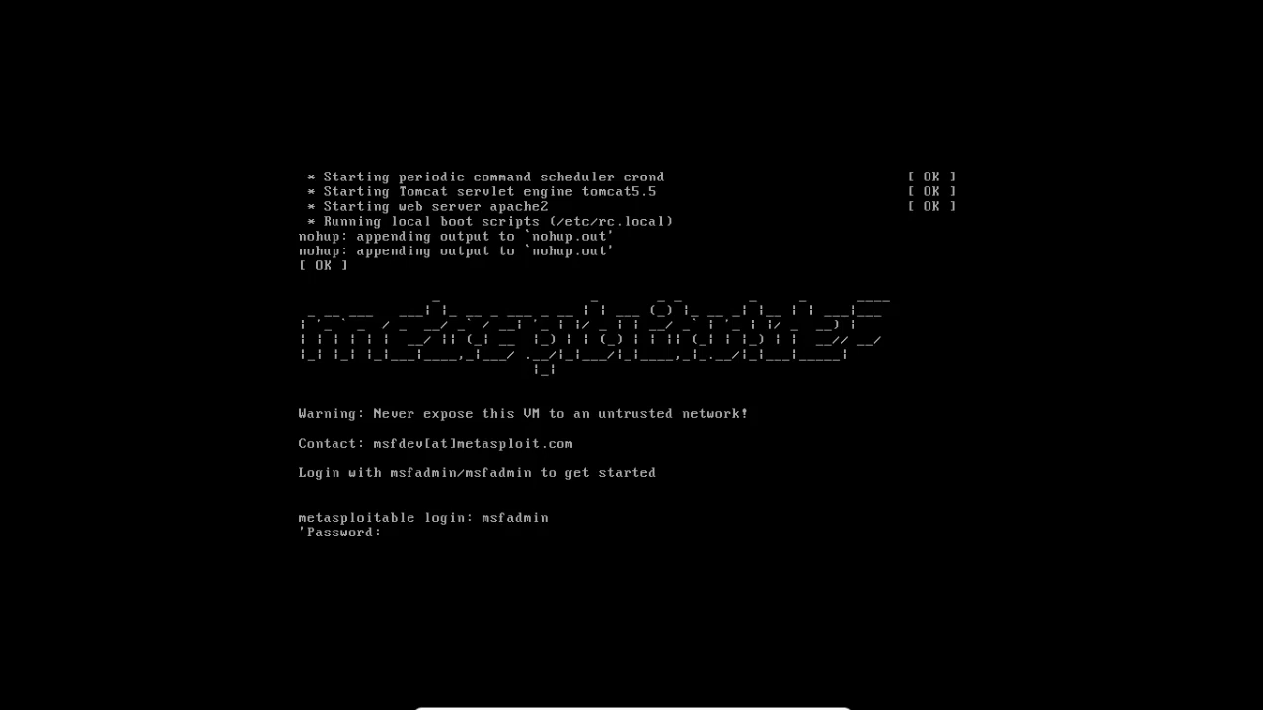
{"action": "key", "text": "Return"}
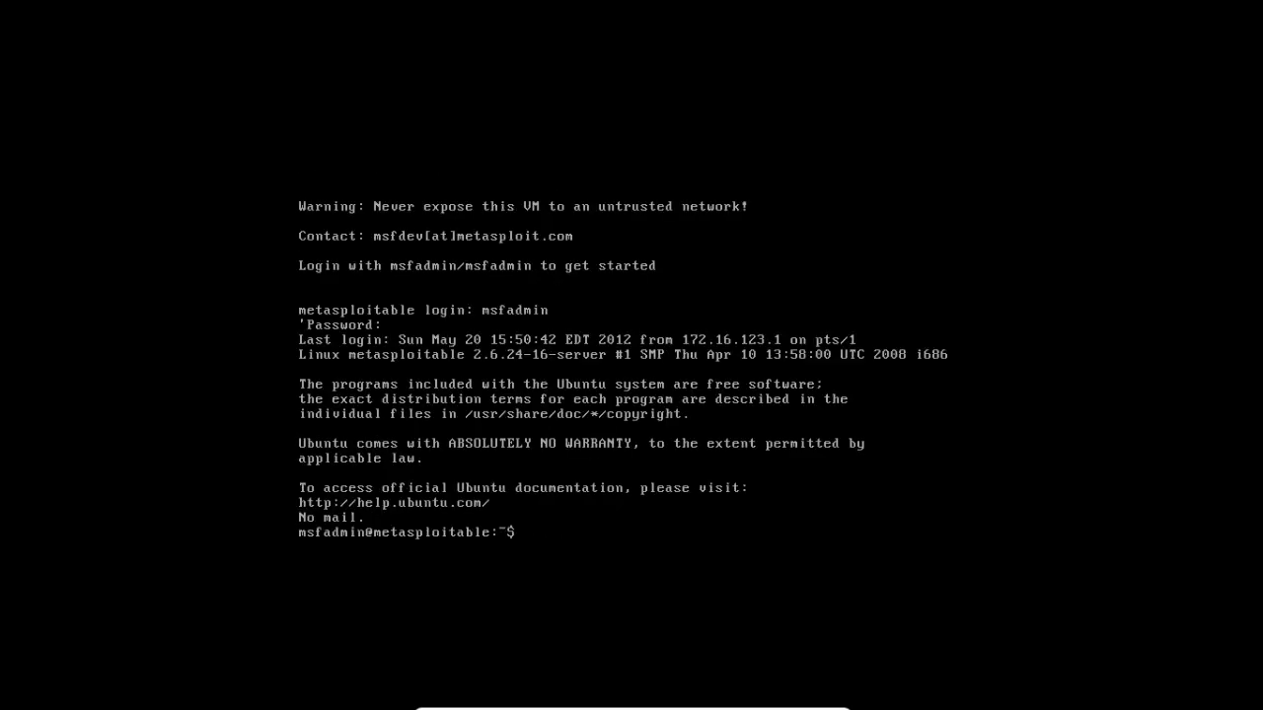
Step: Run ifconfig to inspect the metasploitable machine's network interfaces
{"action": "type", "text": "ifconfig"}
{"action": "key", "text": "Return"}
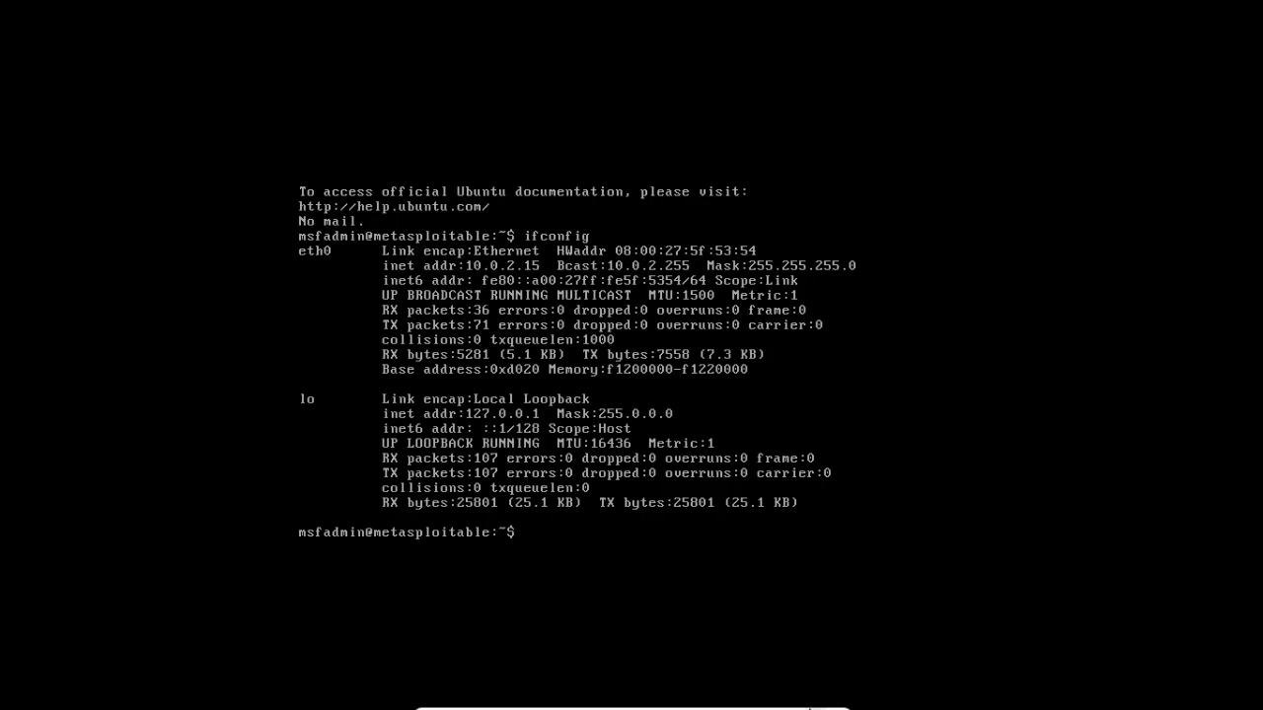
Step: Switch back to the VirtualBox Manager and start the Kali-Linux-2020.3-vbox-amd64 virtual machine
{"action": "left_click", "coordinate": [794, 700]}
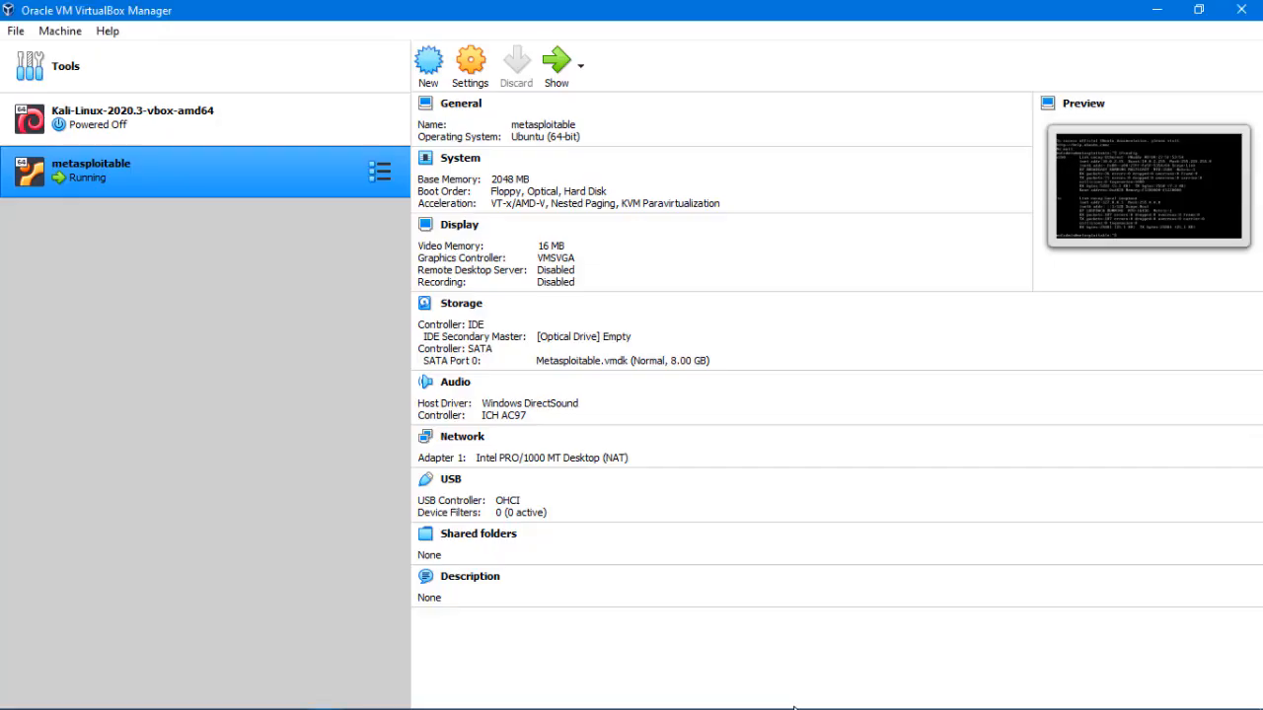
{"action": "left_click", "coordinate": [263, 111]}
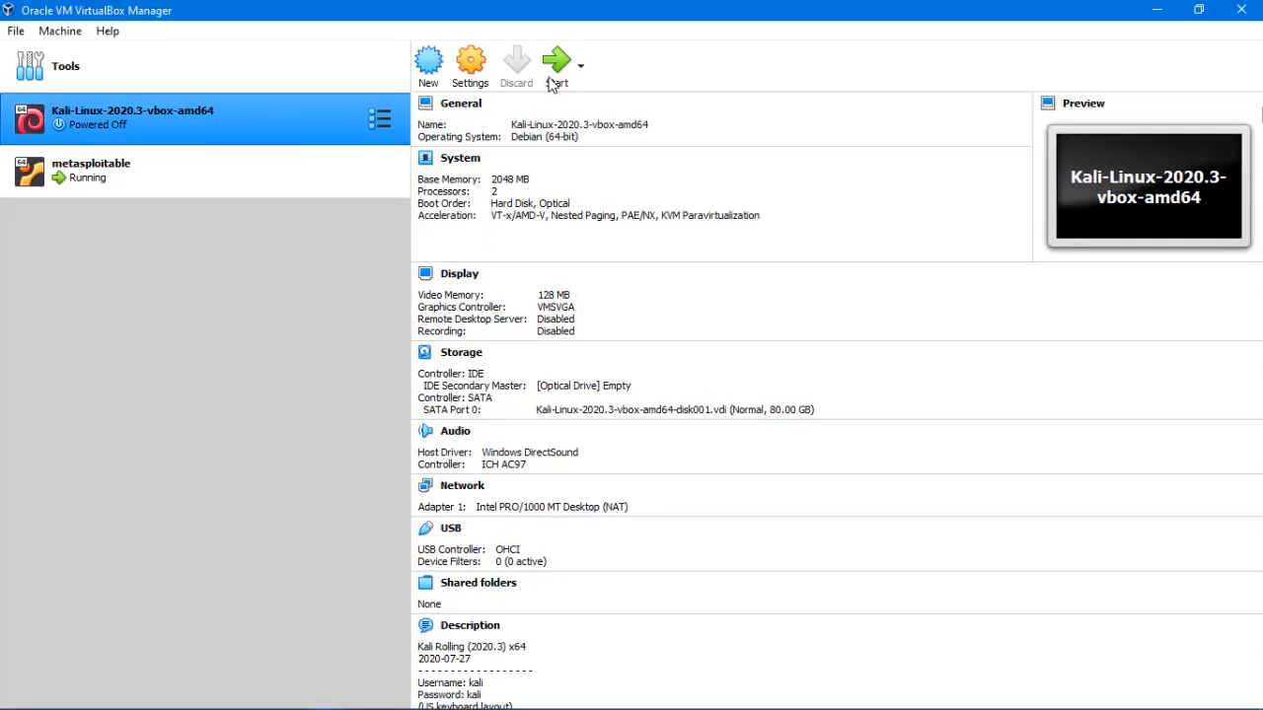
{"action": "left_click", "coordinate": [559, 85]}
{"action": "key", "text": "Return"}
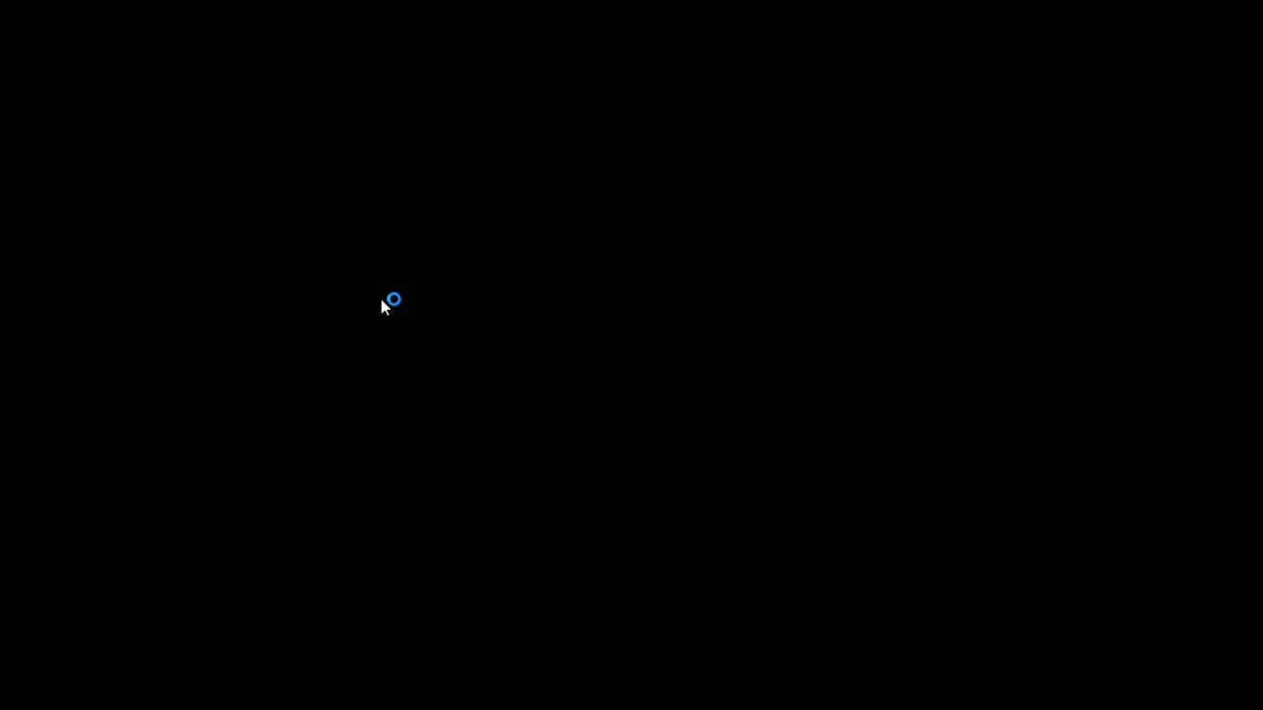